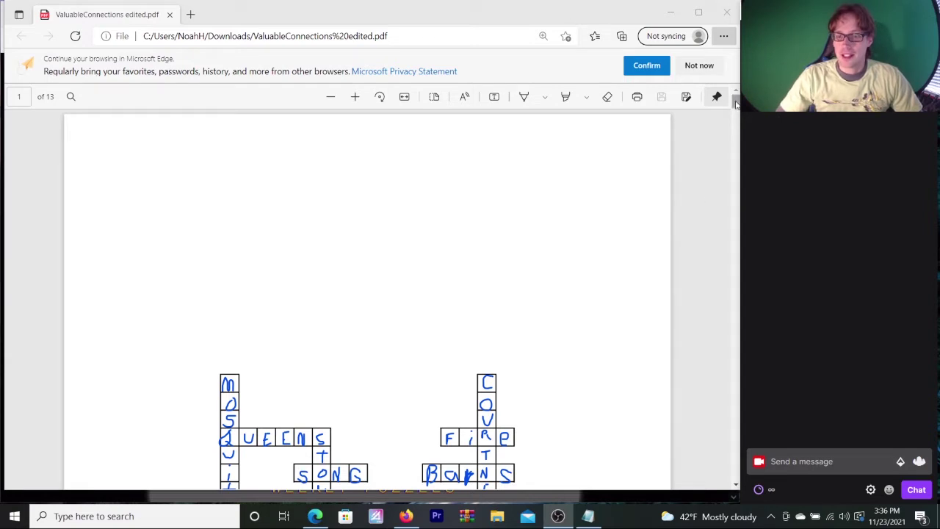
- Scroll the PDF from page 1 to page 13 to read the handwritten list: Fire, Ocean, Sleep, Safety, Love, esteem
drag(737, 104, 735, 239)
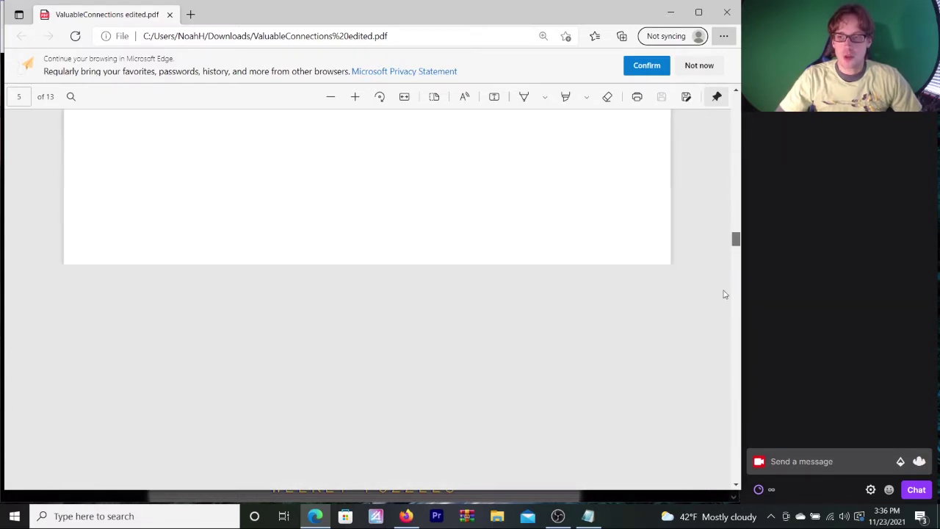
scroll(720, 340, down, 20)
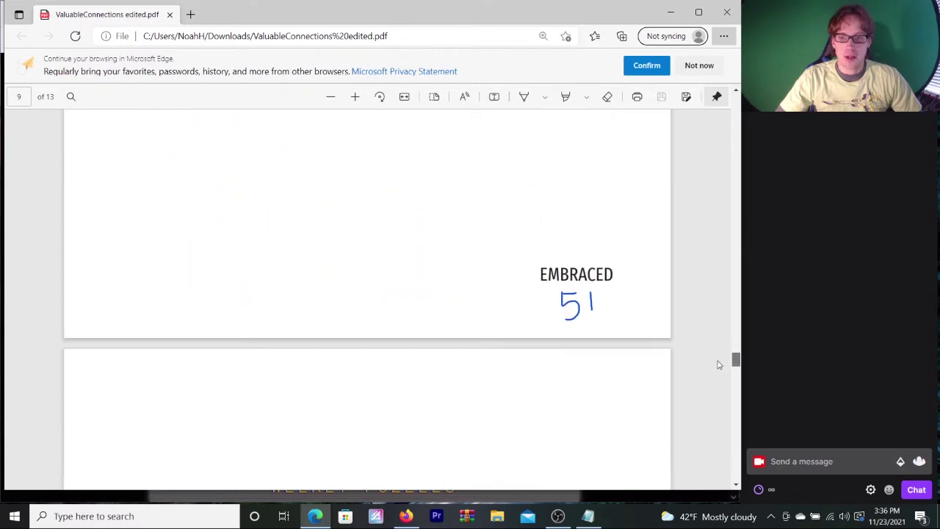
scroll(719, 367, down, 10)
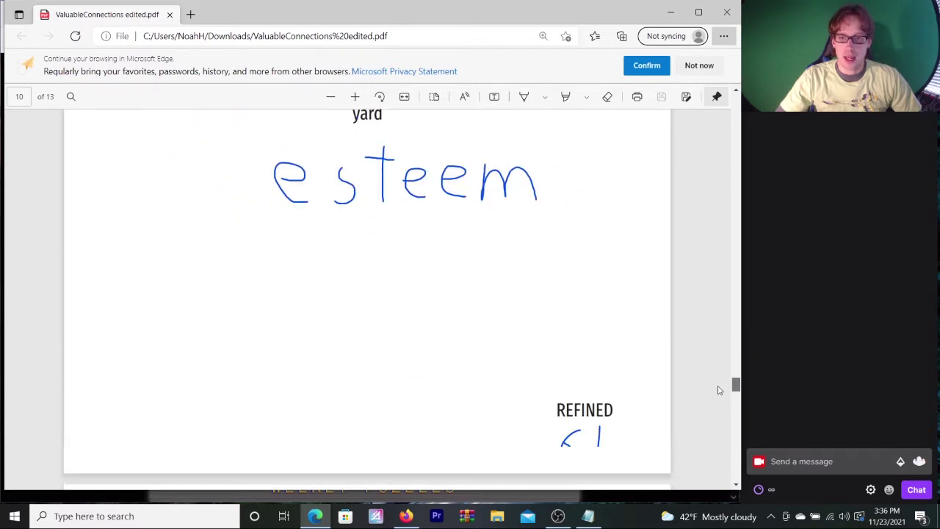
drag(719, 390, 720, 414)
scroll(719, 416, down, 5)
scroll(720, 419, down, 10)
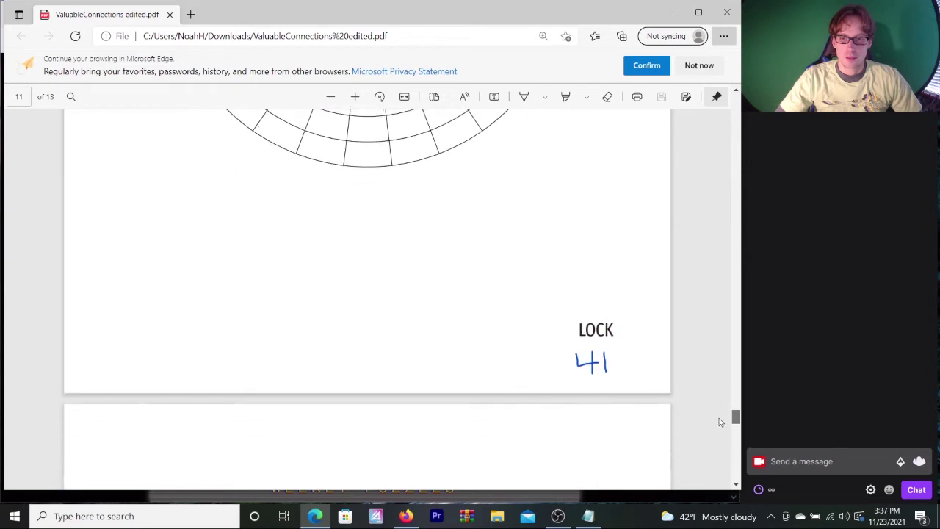
scroll(721, 437, down, 10)
scroll(720, 445, down, 15)
scroll(719, 461, down, 5)
scroll(720, 460, up, 5)
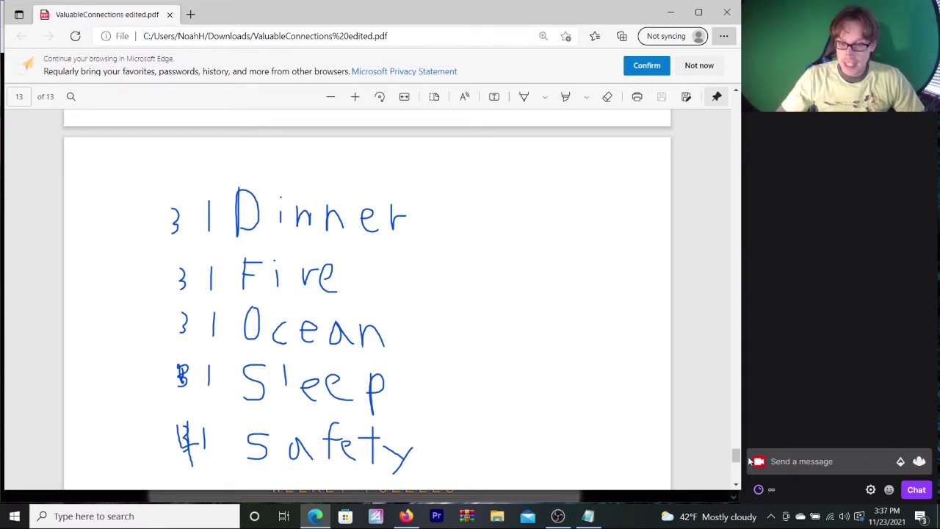
scroll(737, 459, down, 1)
scroll(737, 459, down, 1)
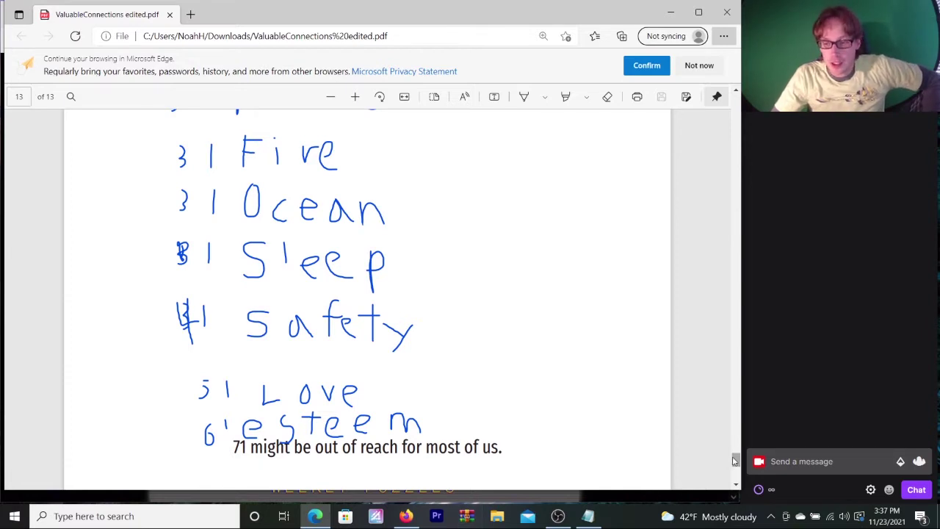
- Scroll back up from page 13 to page 5, which shows the stacked letters U, Z and A
mouse_move(734, 460)
mouse_down()
mouse_move(735, 471)
mouse_move(734, 434)
mouse_move(731, 445)
mouse_up()
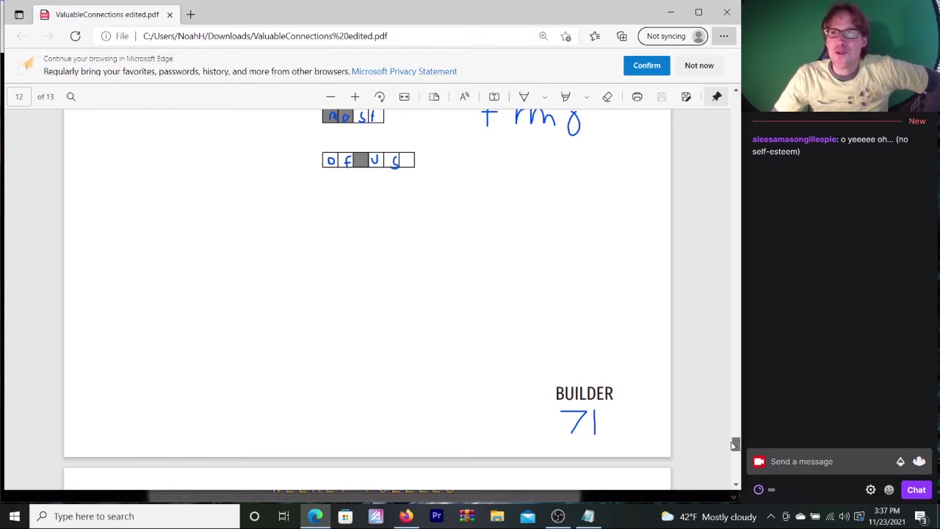
scroll(733, 444, up, 1)
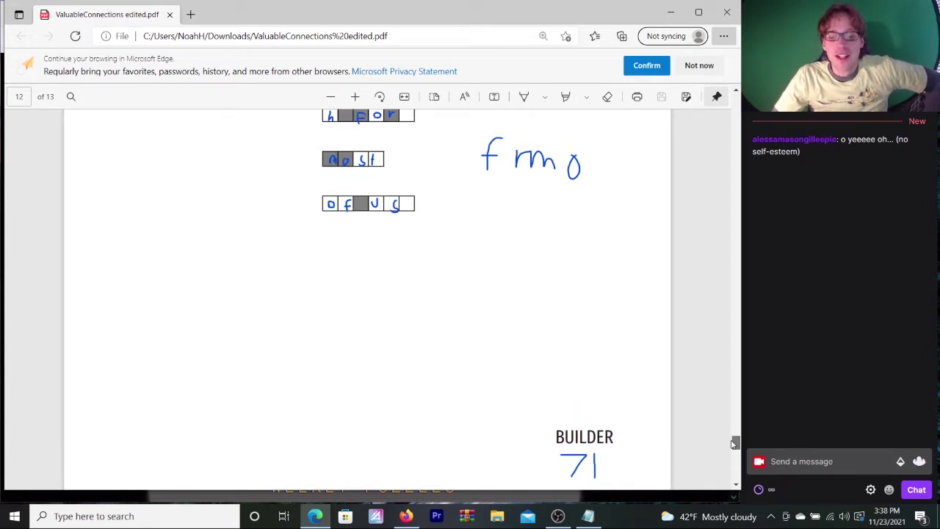
drag(735, 443, 733, 228)
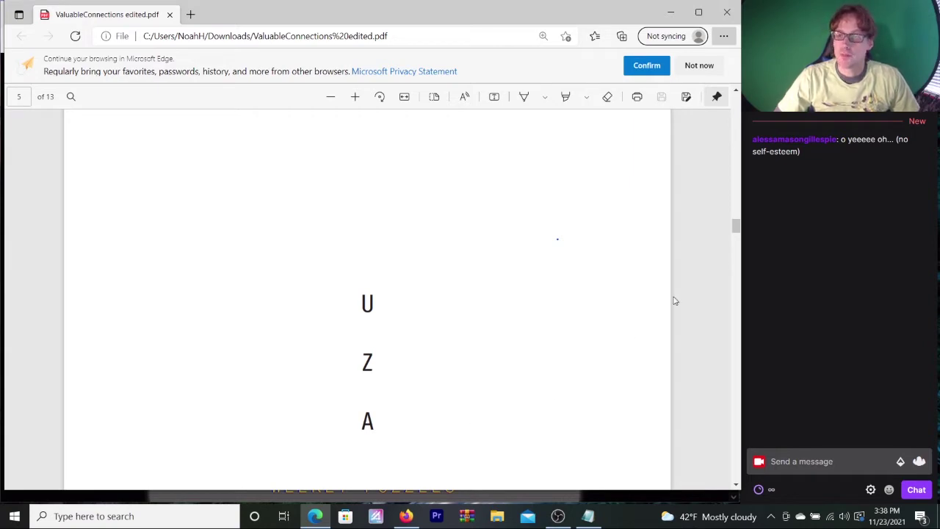
- Scroll down through pages 5 and 8 to page 12's letter boxes with guesses 'itet', 'o f r', 'frmg'
drag(738, 230, 733, 314)
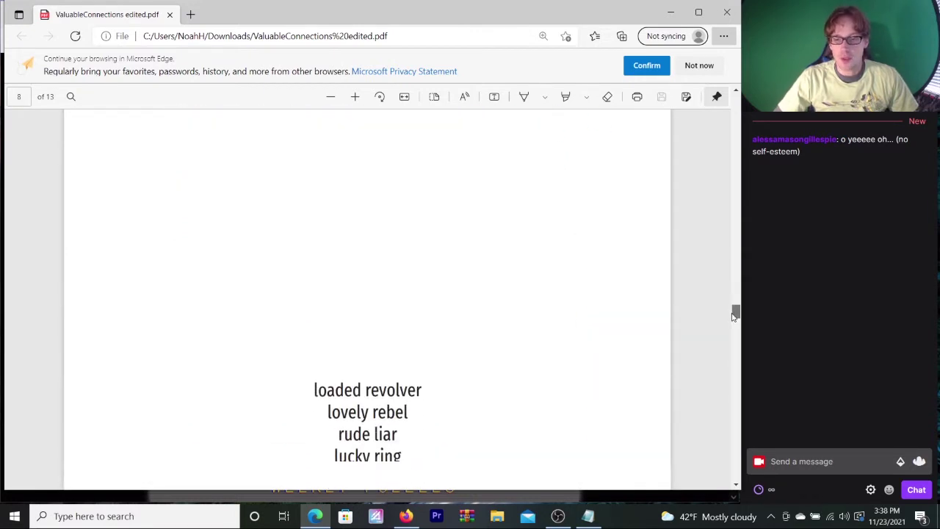
drag(735, 314, 754, 434)
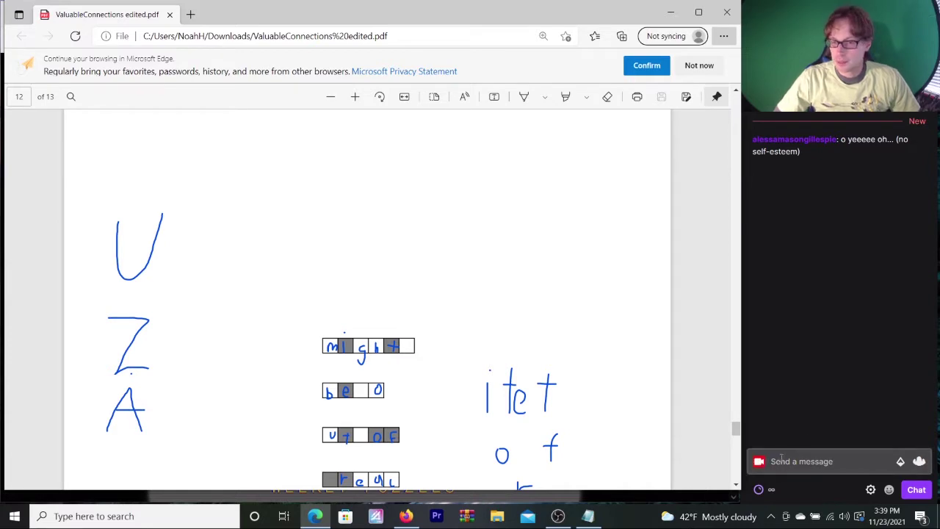
drag(736, 429, 737, 436)
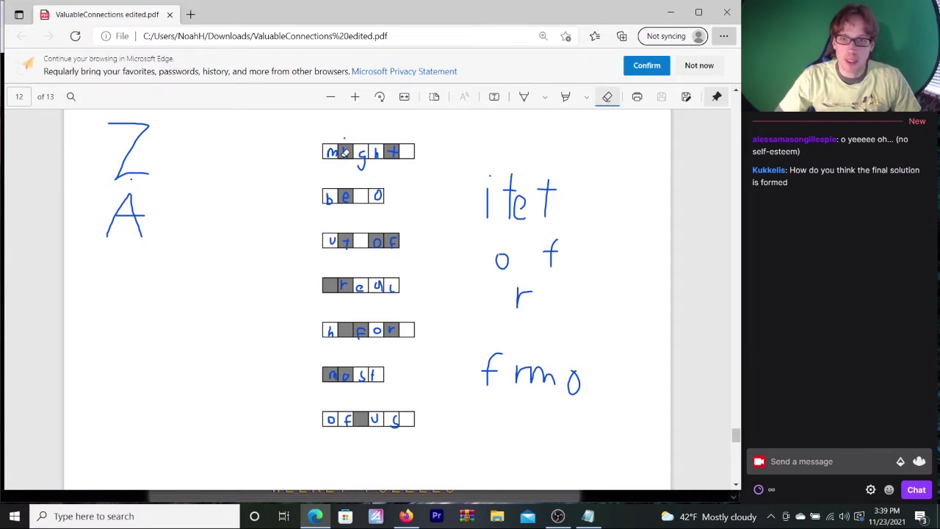
- Erase the handwritten letters inside the first, second and third rows of boxes on page 12
mouse_move(344, 153)
mouse_down()
mouse_move(393, 149)
mouse_move(322, 147)
mouse_up()
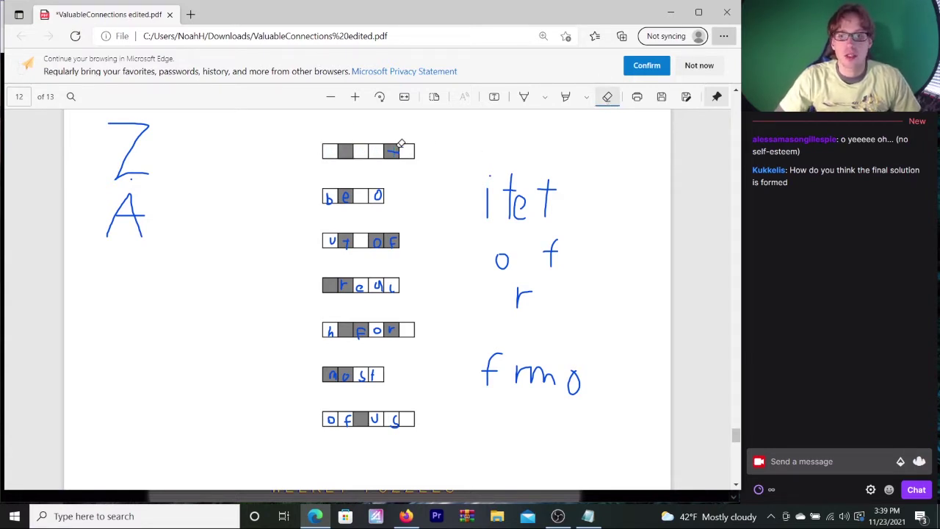
drag(387, 146, 397, 153)
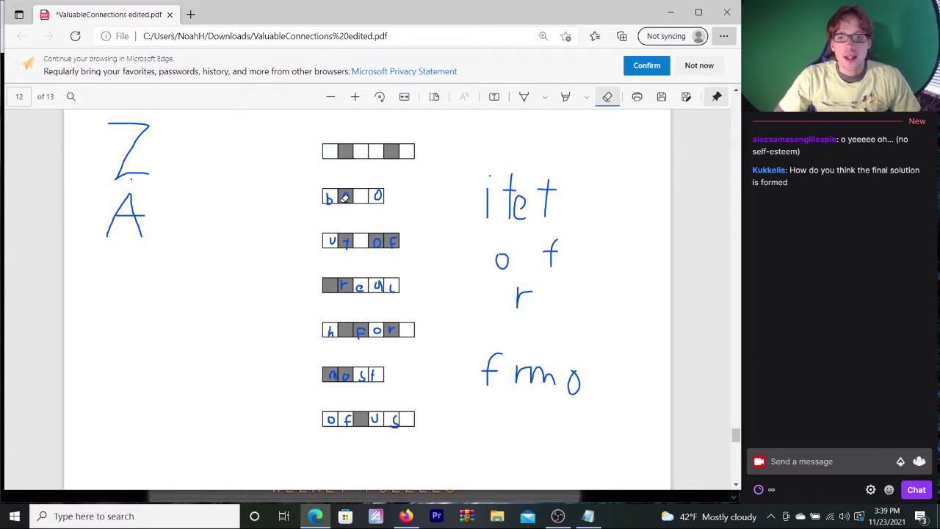
drag(343, 199, 327, 195)
mouse_move(384, 190)
mouse_down()
mouse_move(359, 245)
mouse_move(332, 249)
mouse_move(401, 242)
mouse_move(336, 282)
mouse_move(381, 284)
mouse_move(363, 293)
mouse_move(321, 362)
mouse_move(381, 325)
mouse_move(335, 390)
mouse_move(331, 372)
mouse_move(369, 374)
mouse_move(353, 378)
mouse_move(351, 430)
mouse_move(360, 415)
mouse_move(401, 417)
mouse_up()
- Erase the scribbled letters f, r, m, o, i, t and e beside the boxes
mouse_move(474, 372)
mouse_down()
mouse_move(494, 357)
mouse_move(486, 356)
mouse_move(600, 385)
mouse_up()
drag(520, 306, 496, 277)
drag(488, 195, 488, 211)
mouse_move(493, 174)
mouse_down()
mouse_move(518, 202)
mouse_move(546, 190)
mouse_move(552, 249)
mouse_move(554, 237)
mouse_up()
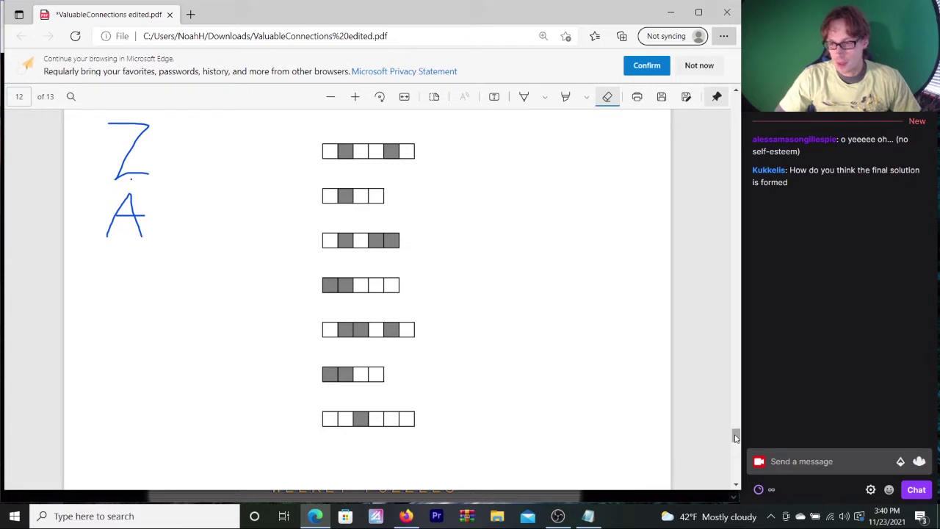
drag(736, 437, 737, 459)
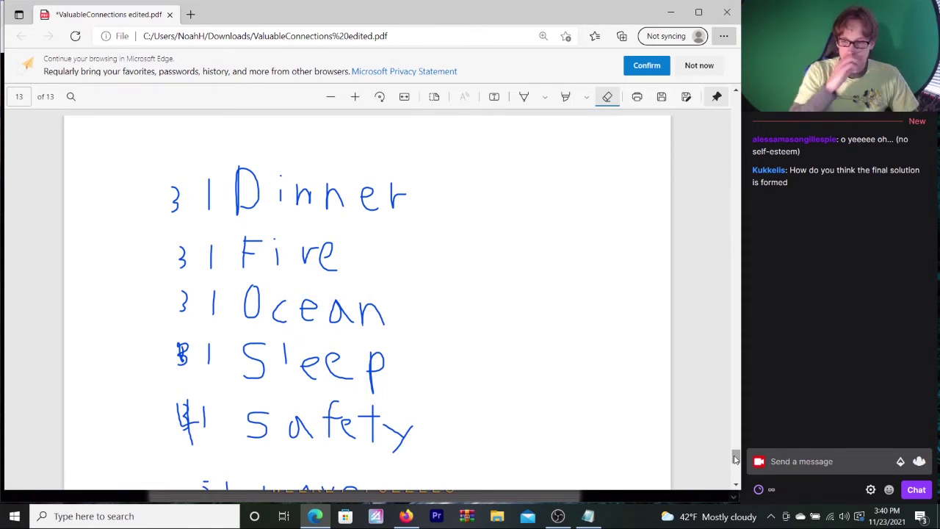
drag(736, 460, 736, 461)
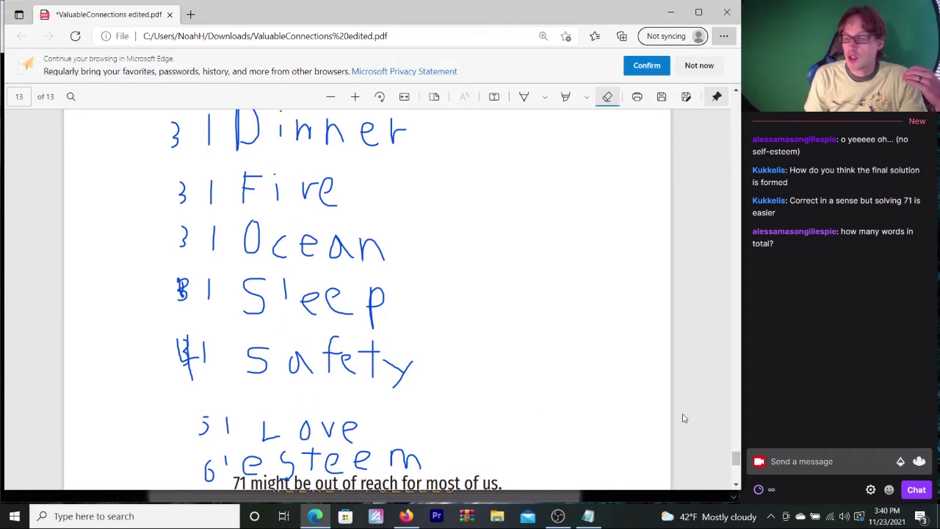
mouse_move(736, 458)
mouse_down()
mouse_move(741, 434)
mouse_move(736, 441)
mouse_up()
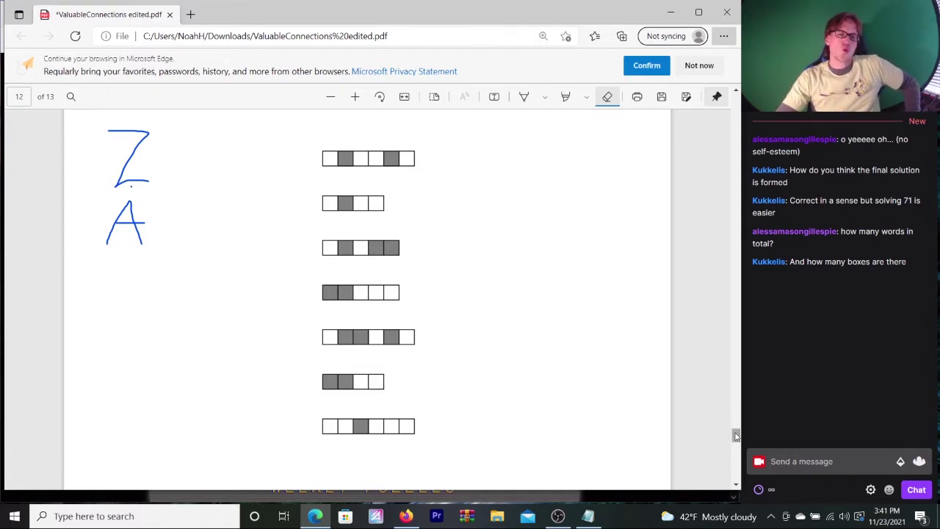
drag(736, 436, 736, 461)
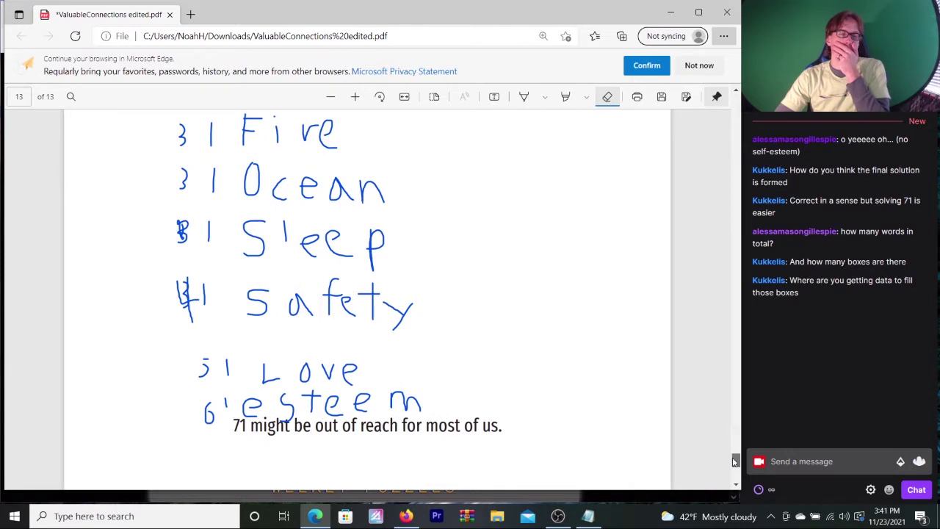
mouse_move(736, 460)
mouse_down()
mouse_move(735, 436)
mouse_move(737, 476)
mouse_move(736, 436)
mouse_up()
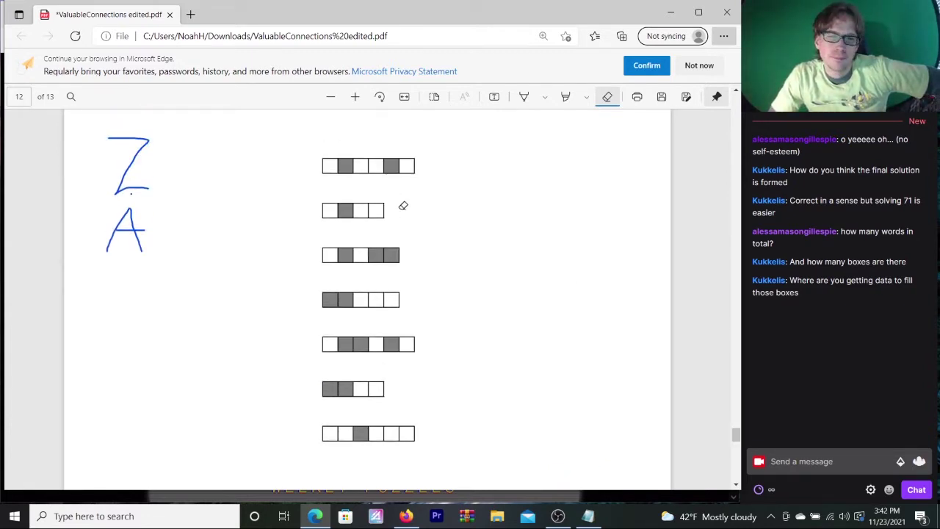
- With the Draw pen, handwrite 'Dinner' in the first row of letter boxes
click(523, 100)
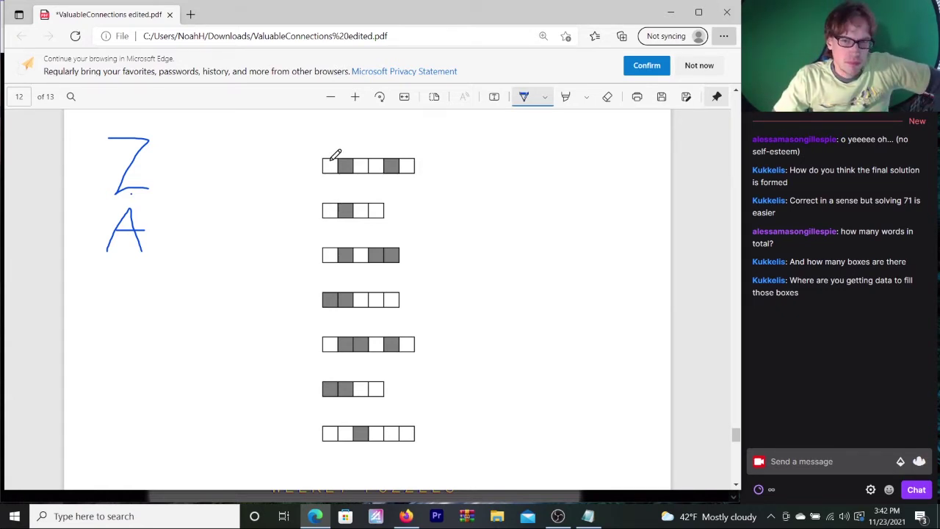
mouse_move(331, 161)
mouse_down()
mouse_move(339, 165)
mouse_move(330, 171)
mouse_move(344, 171)
mouse_up()
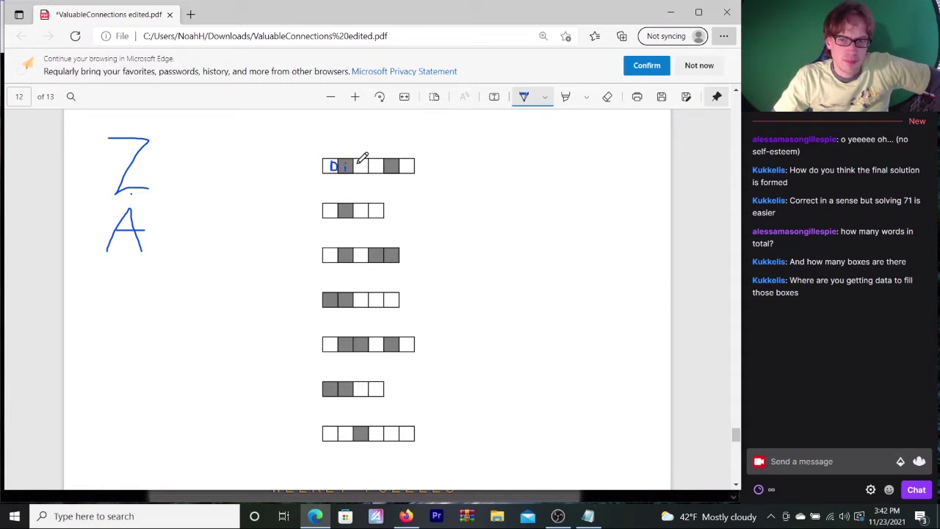
drag(362, 165, 363, 170)
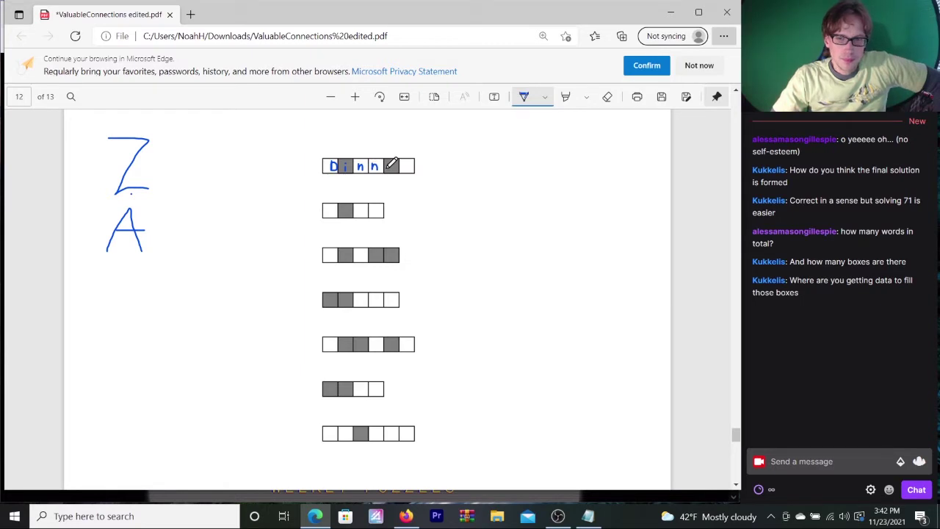
drag(387, 169, 397, 169)
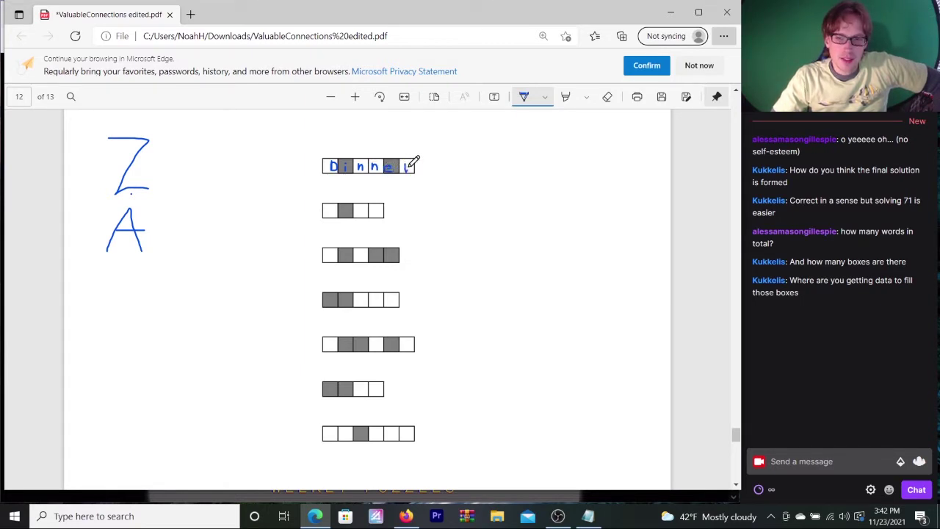
- Handwrite 'firn' across the second row's four boxes
drag(336, 207, 345, 217)
click(346, 207)
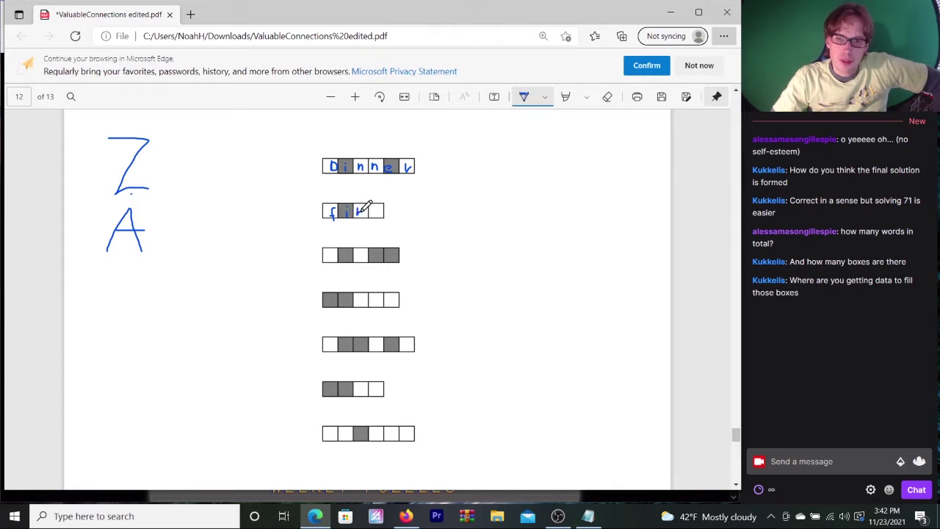
drag(371, 216, 378, 213)
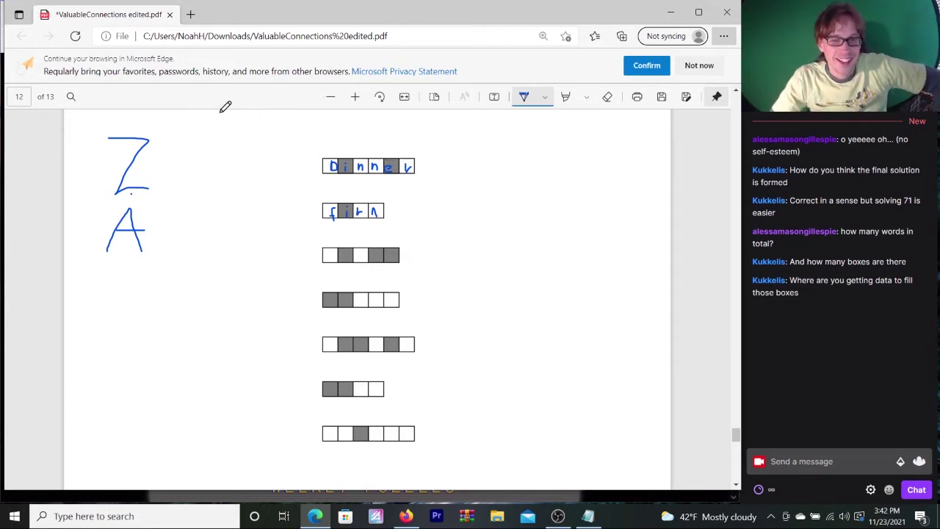
- Erase the n in row two, write e to make 'fire', and retrace the final r of 'Dinner'
click(606, 96)
click(378, 210)
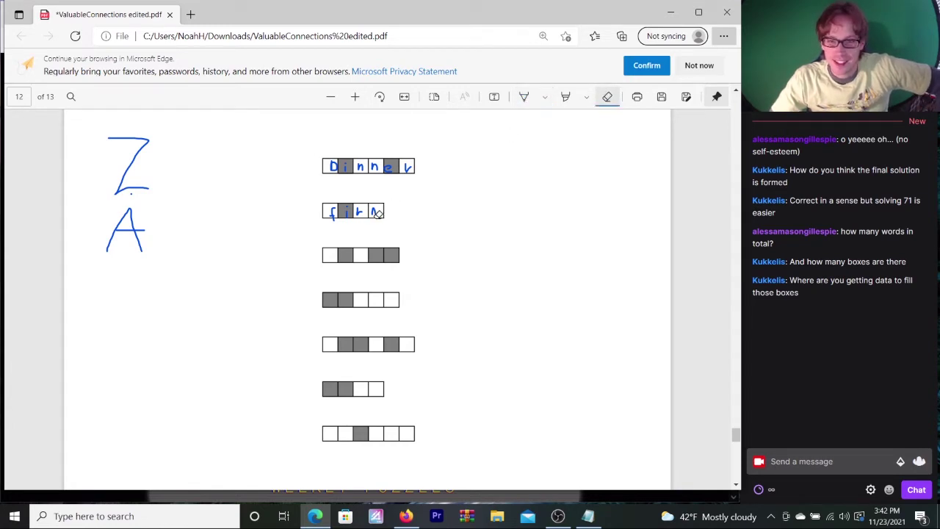
click(524, 97)
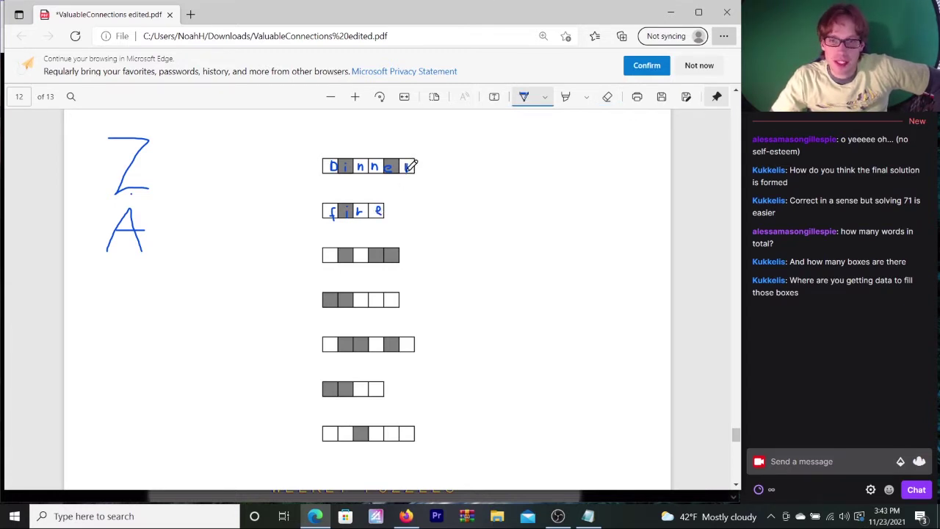
drag(407, 171, 412, 162)
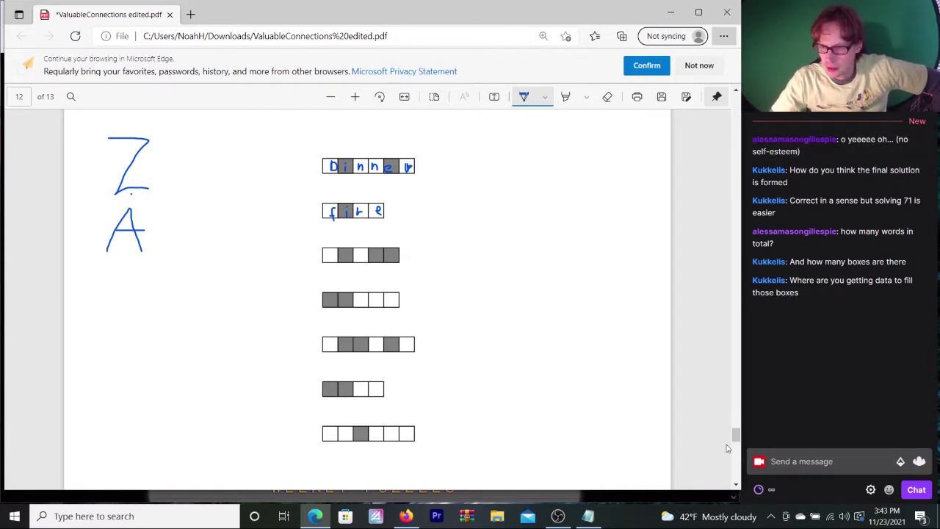
- Handwrite 'ocean' and 'sleep' in the next two letter-box rows
mouse_move(736, 439)
mouse_down()
mouse_move(736, 462)
mouse_move(736, 440)
mouse_up()
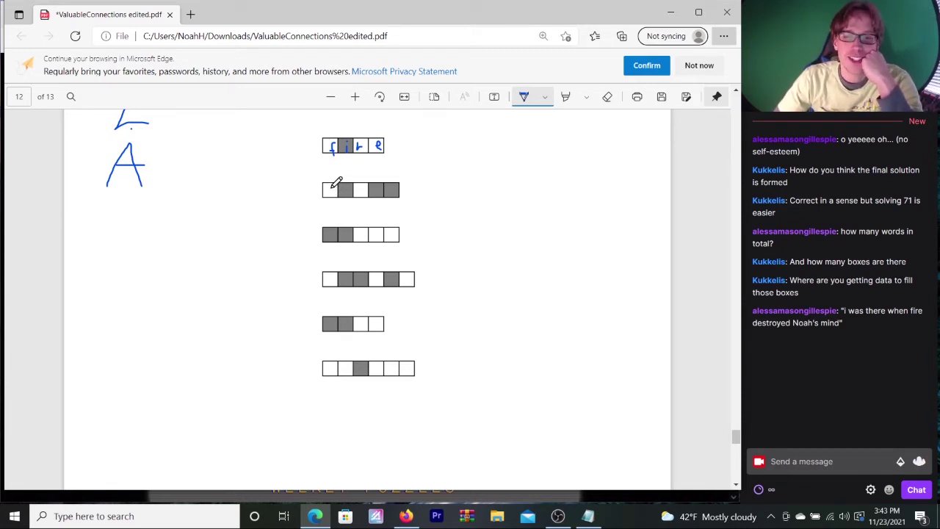
drag(329, 190, 350, 196)
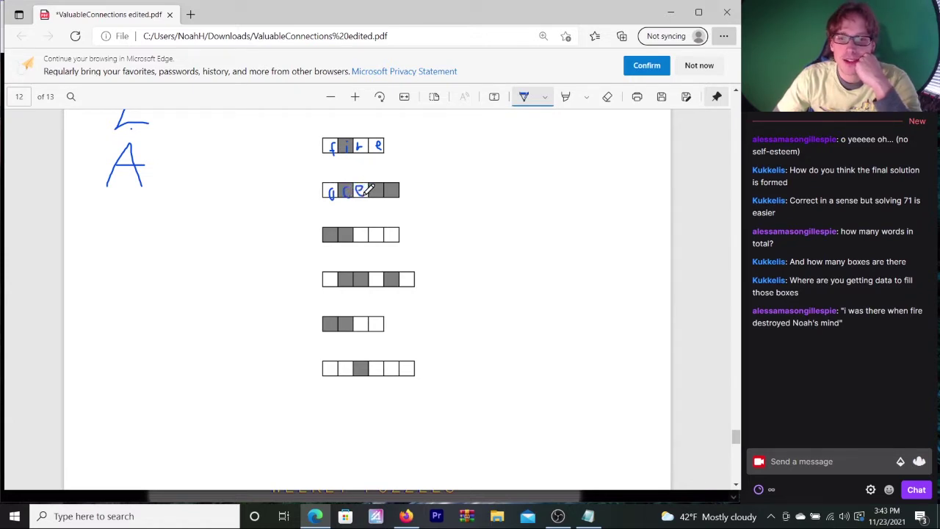
drag(371, 190, 380, 196)
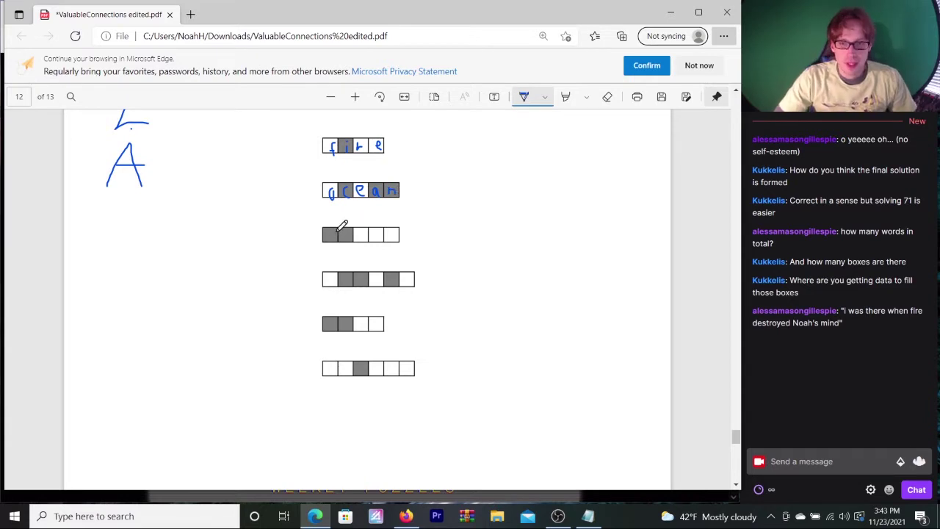
mouse_move(337, 229)
mouse_down()
mouse_move(331, 241)
mouse_move(392, 239)
mouse_up()
- Handwrite 'safety' in the following letter-box row
mouse_move(735, 434)
mouse_down()
mouse_move(738, 455)
mouse_move(737, 436)
mouse_up()
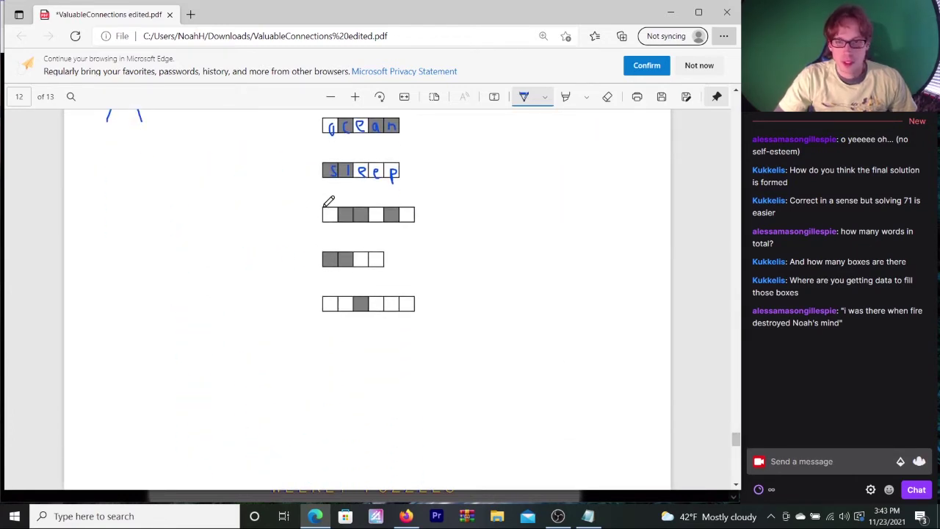
mouse_move(332, 209)
mouse_down()
mouse_move(327, 222)
mouse_move(371, 210)
mouse_up()
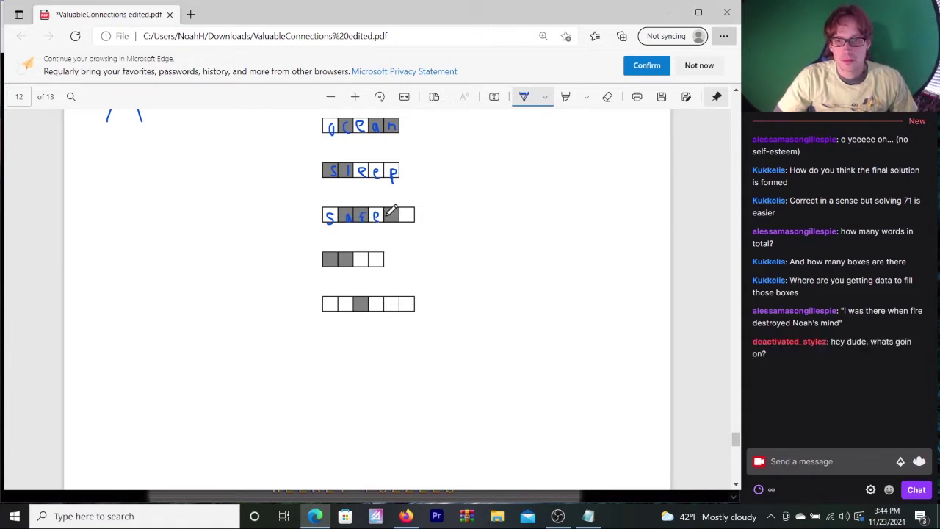
mouse_move(394, 208)
mouse_down()
mouse_move(393, 221)
mouse_move(399, 211)
mouse_up()
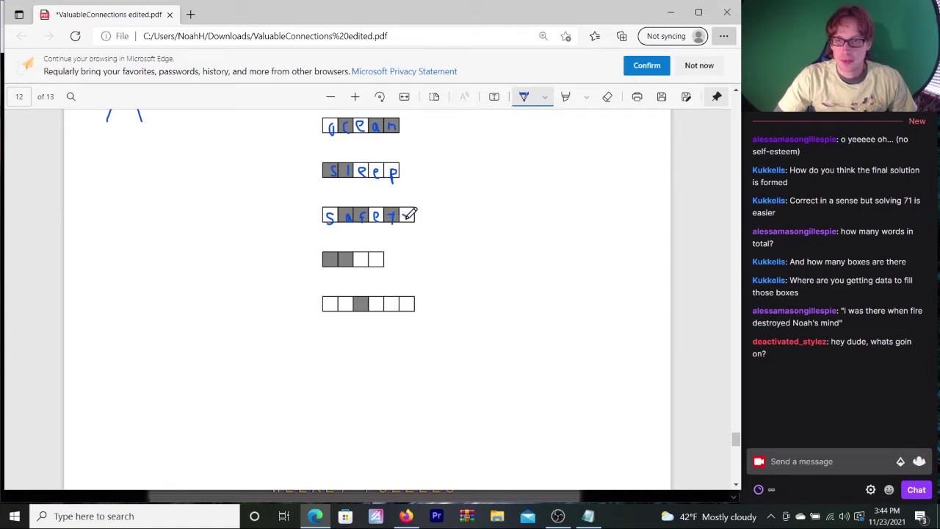
drag(412, 213, 405, 225)
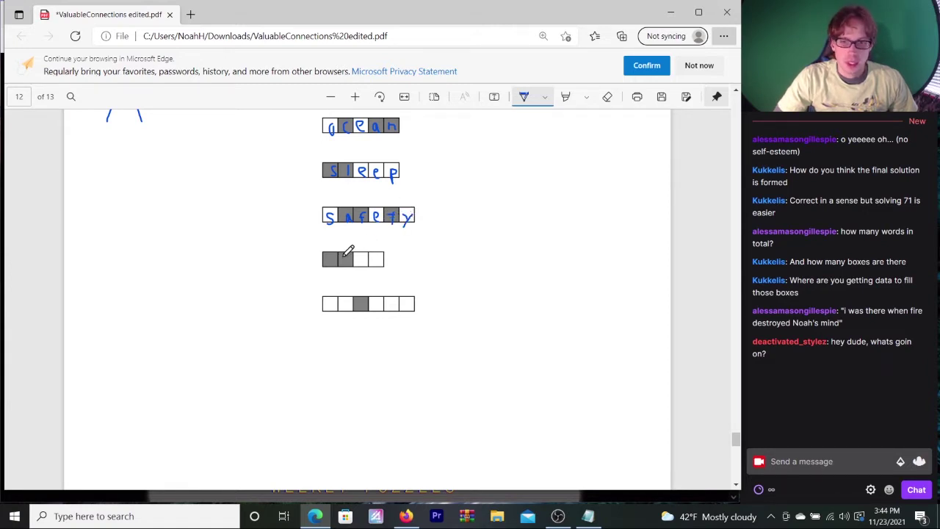
- Handwrite 'love' and 'esteem' in the last two rows, then scroll back up
drag(330, 258, 331, 262)
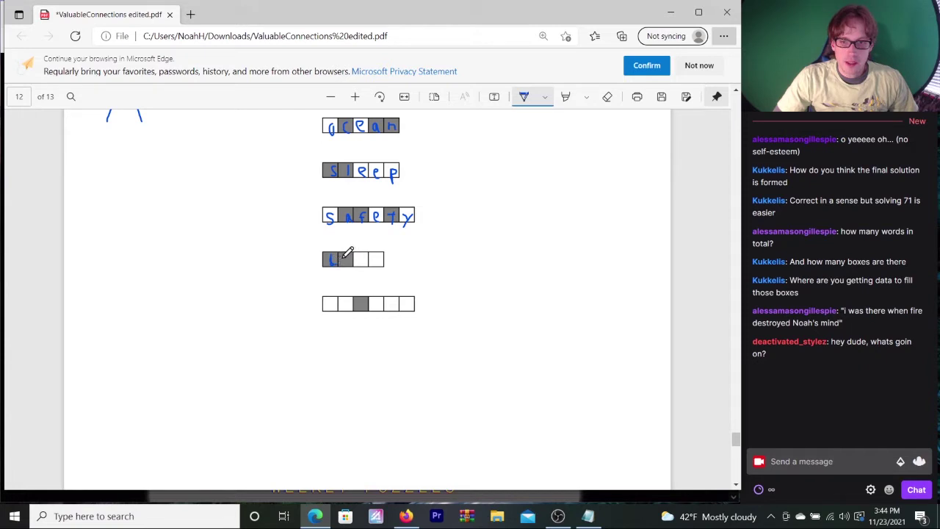
mouse_move(343, 255)
mouse_down()
mouse_move(345, 263)
mouse_move(348, 255)
mouse_up()
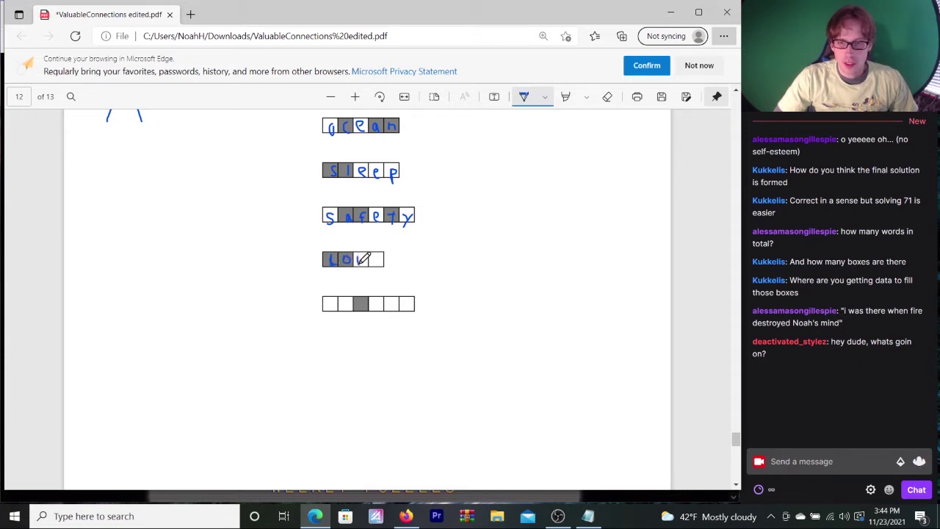
mouse_move(365, 257)
mouse_down()
mouse_move(386, 250)
mouse_move(384, 259)
mouse_up()
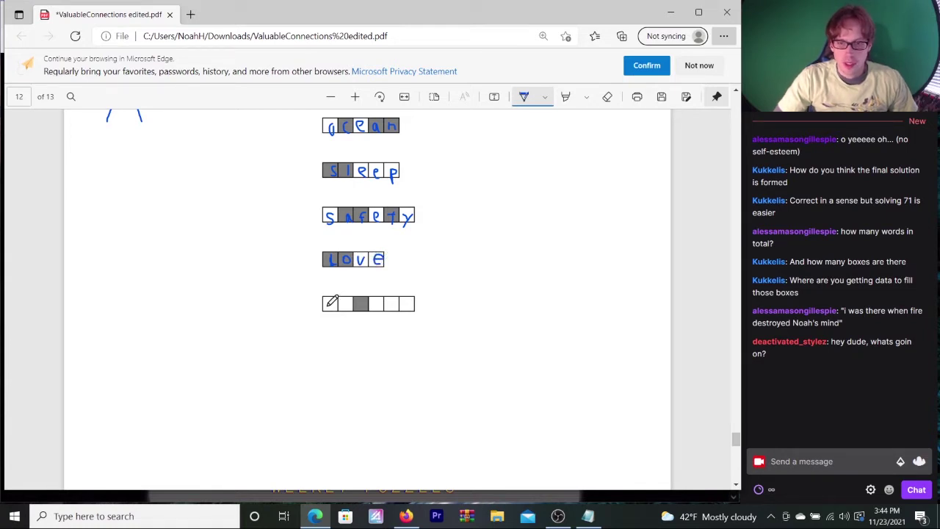
drag(327, 305, 343, 310)
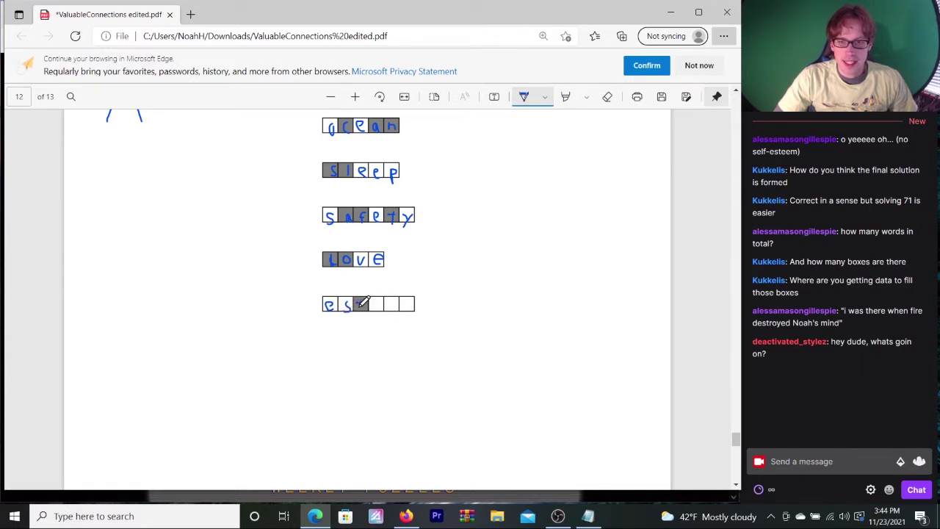
mouse_move(360, 307)
mouse_down()
mouse_move(379, 298)
mouse_move(380, 308)
mouse_move(390, 297)
mouse_move(398, 310)
mouse_up()
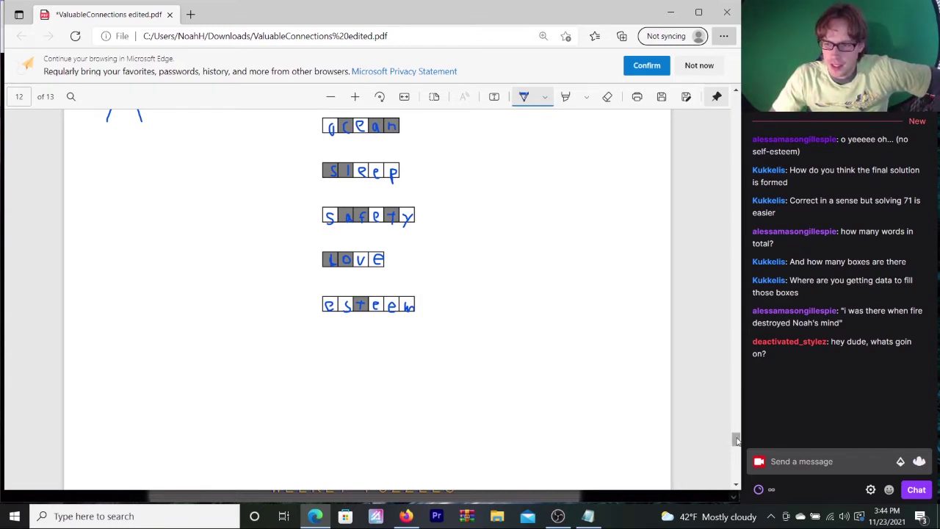
drag(737, 439, 736, 436)
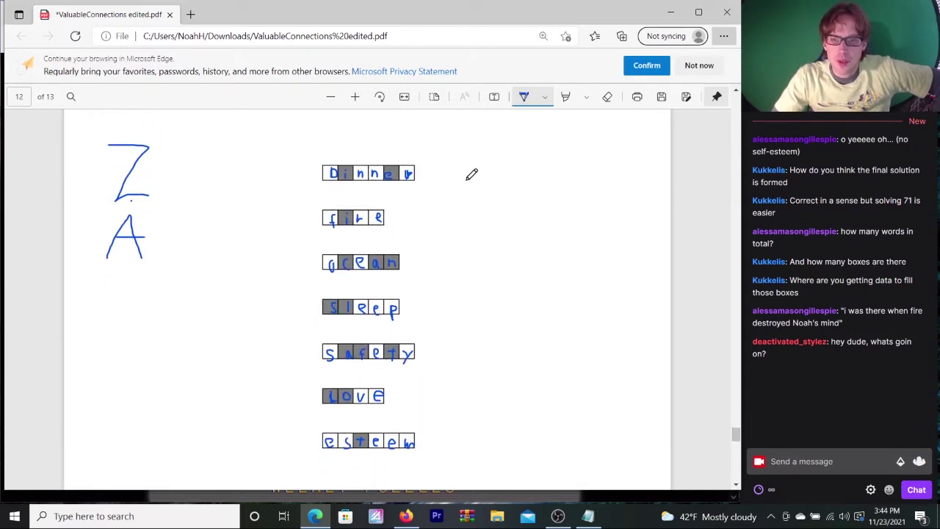
- Handwrite the shaded letters 'ieicanslaft' beside the word rows and 'lot' on the line below
drag(467, 180, 466, 195)
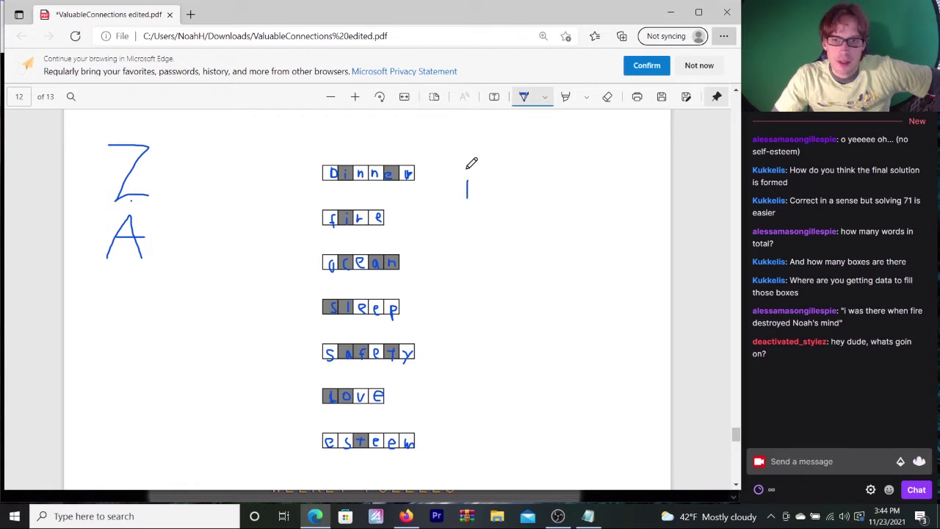
click(467, 169)
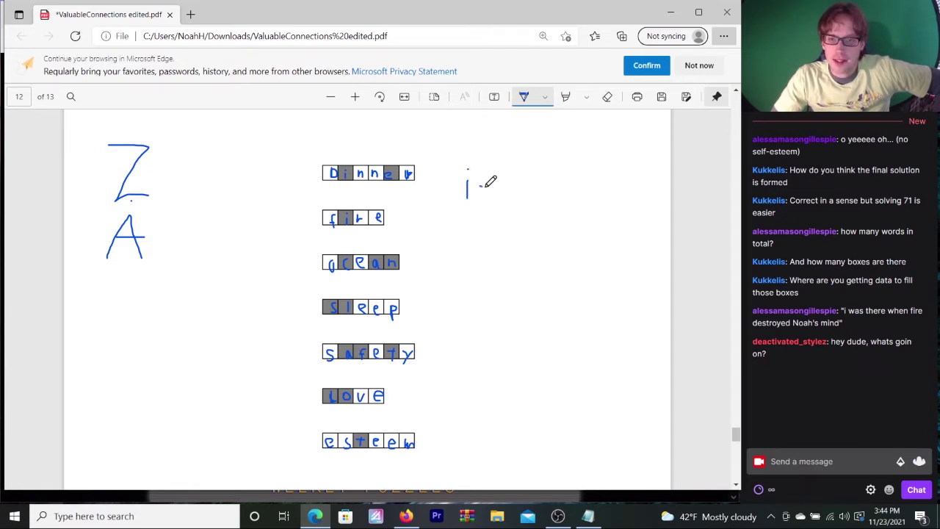
mouse_move(495, 174)
mouse_down()
mouse_move(482, 188)
mouse_move(501, 196)
mouse_up()
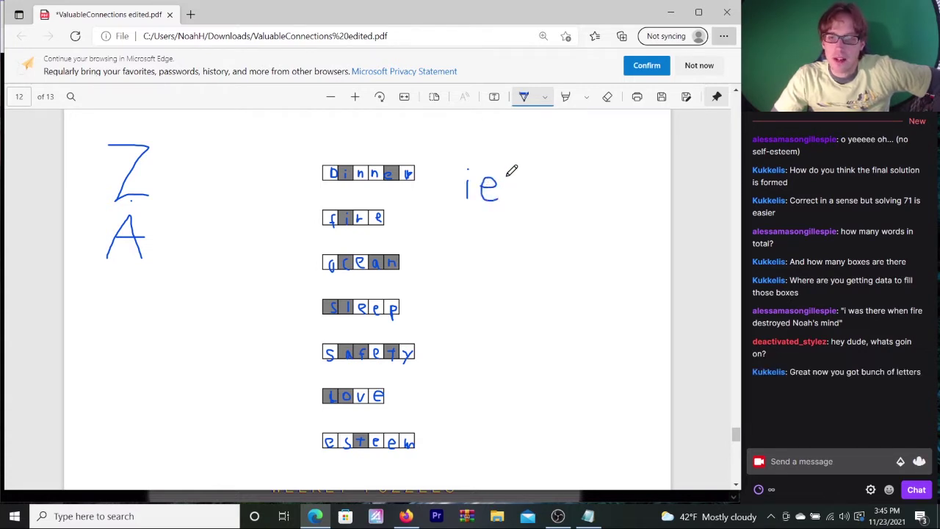
drag(507, 177, 508, 196)
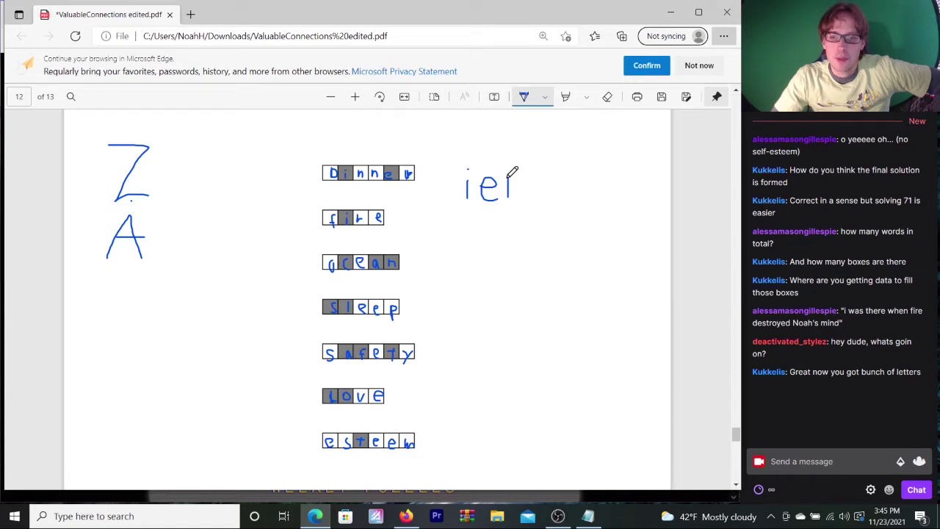
click(508, 165)
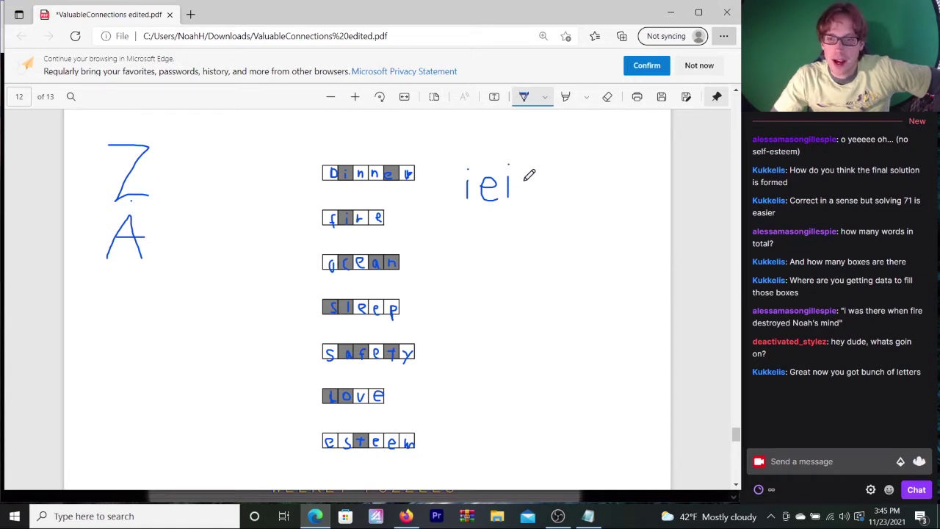
mouse_move(528, 176)
mouse_down()
mouse_move(529, 197)
mouse_move(563, 192)
mouse_move(560, 174)
mouse_move(565, 199)
mouse_move(576, 173)
mouse_move(587, 200)
mouse_up()
drag(609, 158, 610, 194)
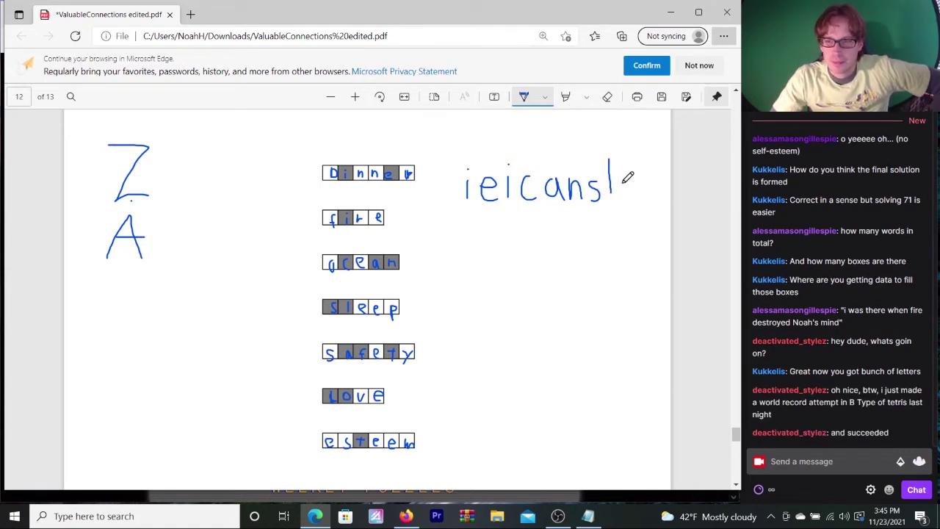
drag(631, 179, 632, 194)
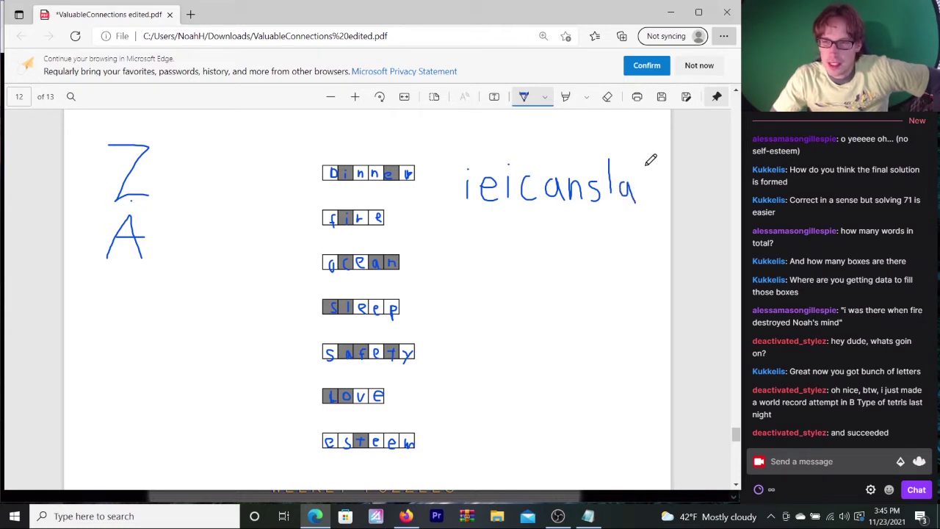
mouse_move(637, 166)
mouse_down()
mouse_move(637, 201)
mouse_move(647, 165)
mouse_move(639, 176)
mouse_move(663, 174)
mouse_move(655, 193)
mouse_up()
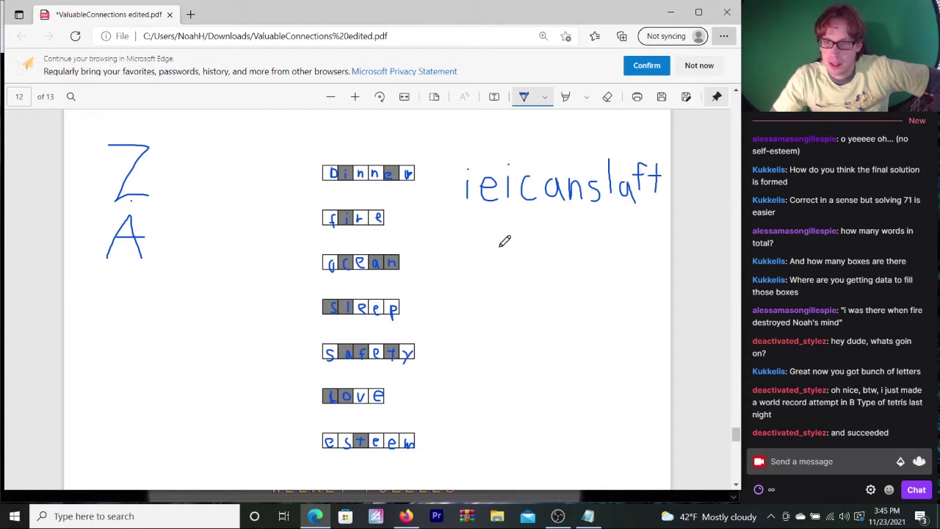
drag(482, 236, 482, 262)
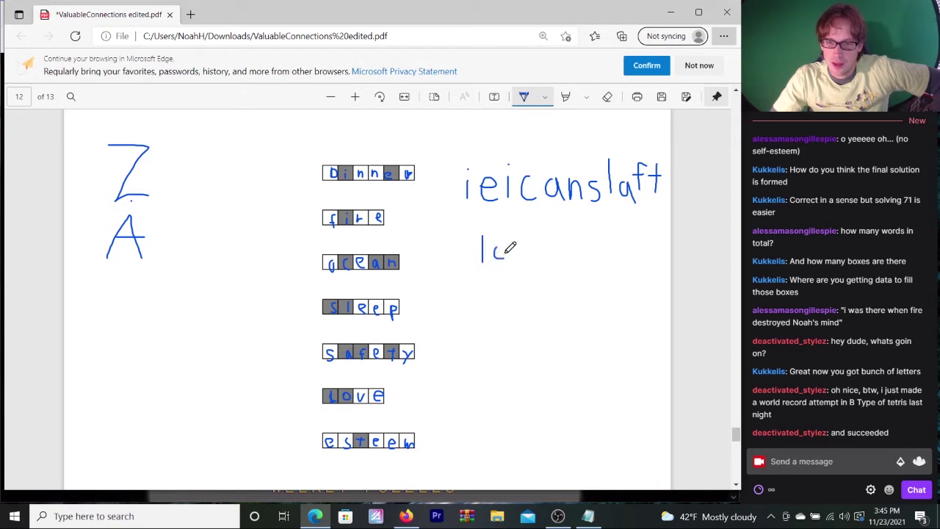
mouse_move(509, 247)
mouse_down()
mouse_move(532, 238)
mouse_move(523, 259)
mouse_up()
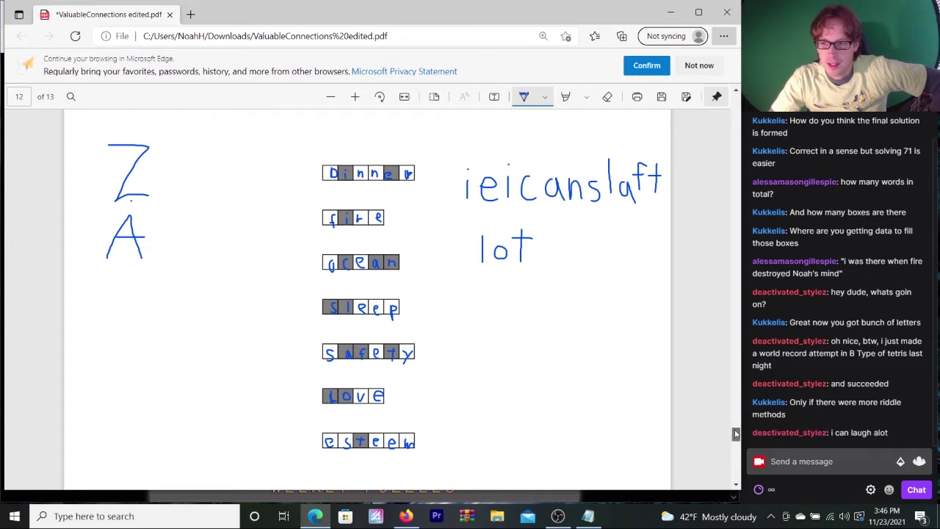
scroll(736, 433, up, 1)
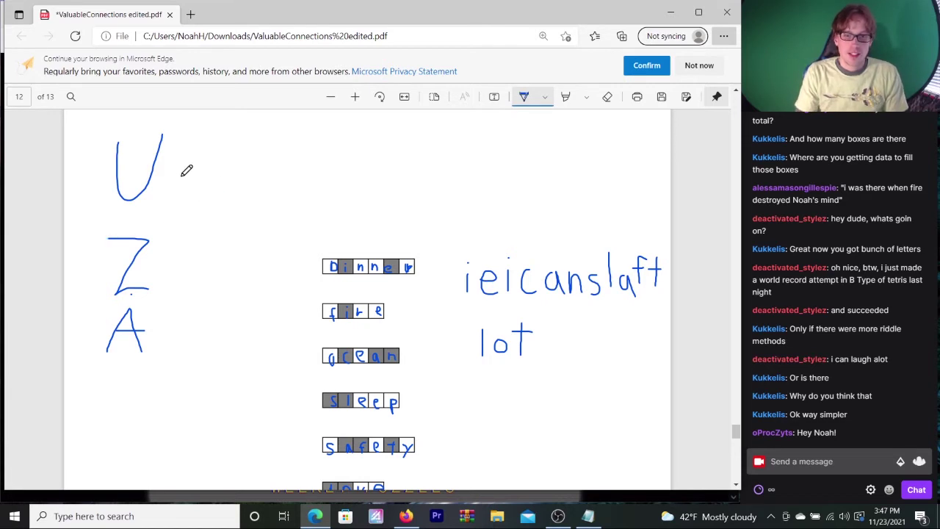
- Add 'se' after the U to make 'Use' and write 'cipher' below the A
mouse_move(182, 174)
mouse_down()
mouse_move(169, 198)
mouse_move(213, 179)
mouse_move(199, 190)
mouse_move(213, 192)
mouse_up()
drag(135, 391, 167, 429)
click(150, 375)
drag(168, 392, 168, 405)
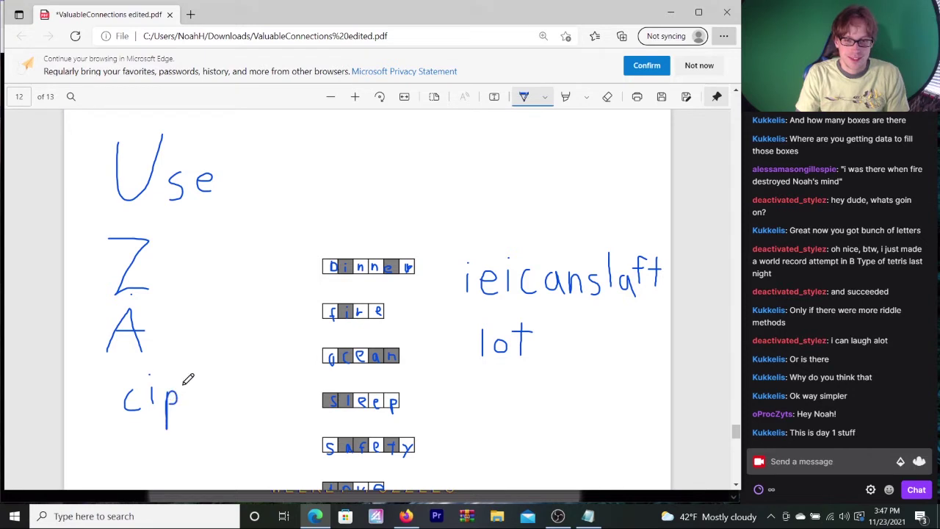
mouse_move(191, 370)
mouse_down()
mouse_move(191, 404)
mouse_move(208, 390)
mouse_move(221, 408)
mouse_move(236, 393)
mouse_up()
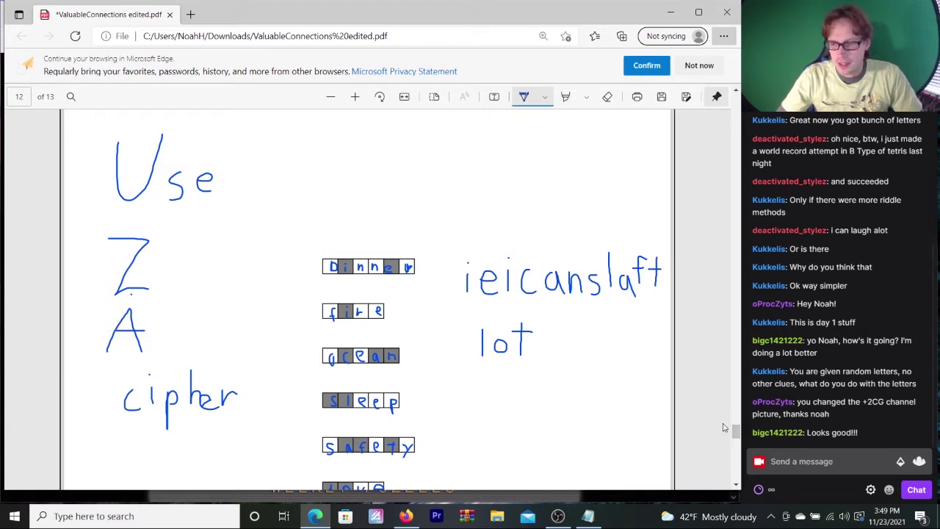
- Rearrange the letters by handwriting 'Sliicl' below 'lot' on page 12
drag(735, 431, 737, 438)
scroll(736, 438, up, 1)
scroll(736, 439, down, 1)
scroll(736, 439, up, 1)
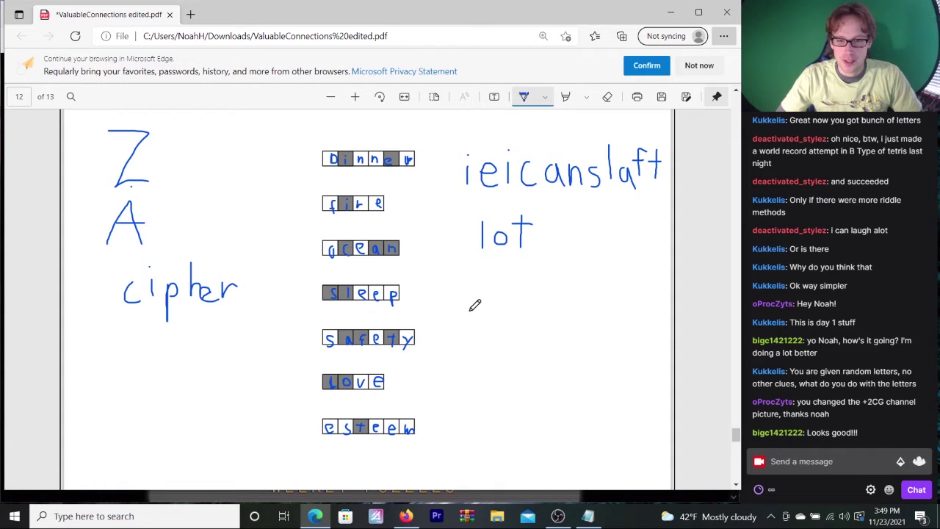
drag(476, 308, 460, 343)
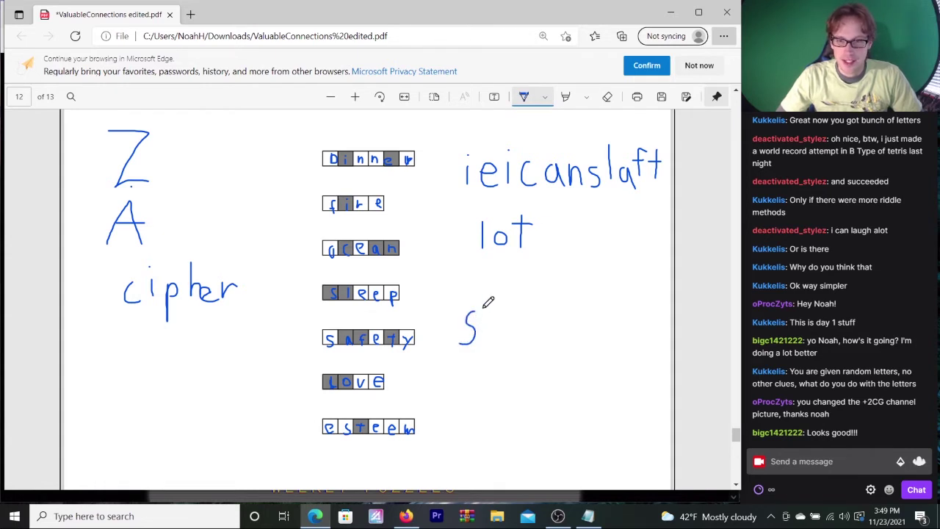
mouse_move(489, 297)
mouse_down()
mouse_move(492, 351)
mouse_move(553, 342)
mouse_up()
click(519, 317)
mouse_move(556, 296)
mouse_down()
mouse_move(557, 351)
mouse_move(576, 336)
mouse_move(582, 352)
mouse_move(597, 345)
mouse_move(603, 330)
mouse_move(595, 330)
mouse_up()
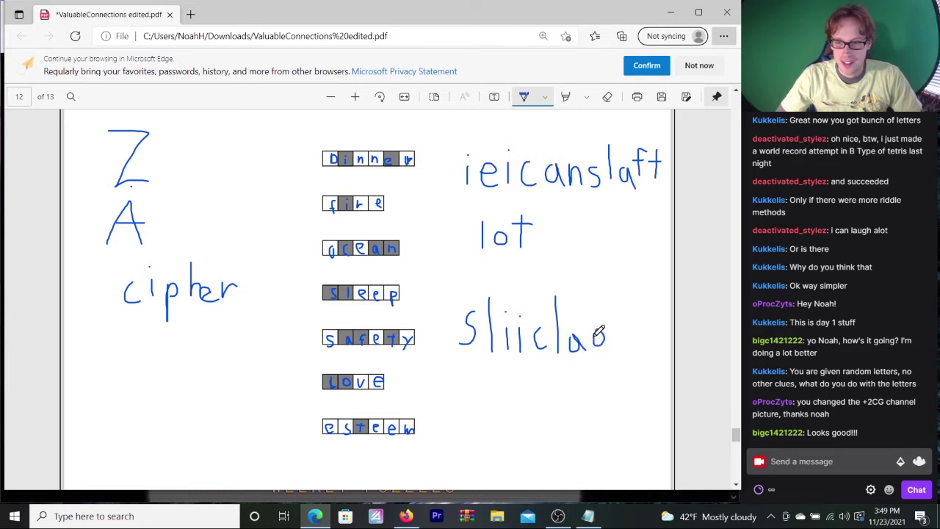
- Complete the arrangement 'Sliiclaofta' and write 'ent' beneath it
drag(625, 298, 618, 342)
drag(607, 304, 623, 305)
click(637, 311)
drag(633, 322, 646, 320)
drag(638, 308, 640, 342)
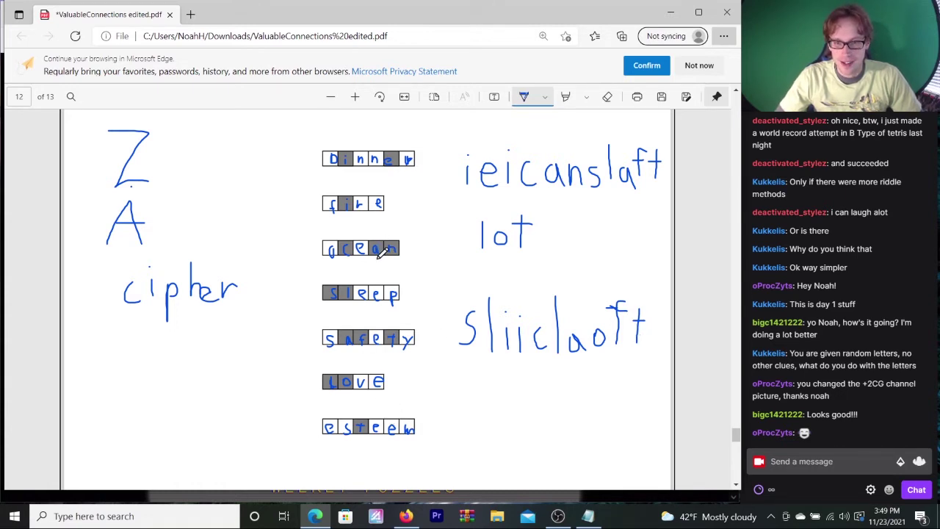
mouse_move(644, 335)
mouse_down()
mouse_move(647, 346)
mouse_move(653, 332)
mouse_move(658, 339)
mouse_move(644, 335)
mouse_up()
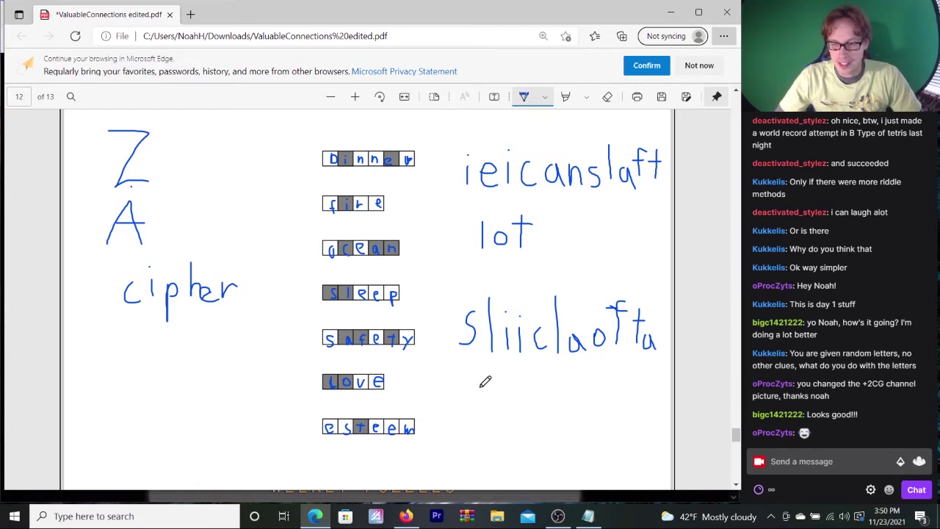
mouse_move(484, 378)
mouse_down()
mouse_move(479, 386)
mouse_move(488, 391)
mouse_move(505, 381)
mouse_move(518, 384)
mouse_move(515, 393)
mouse_move(521, 384)
mouse_up()
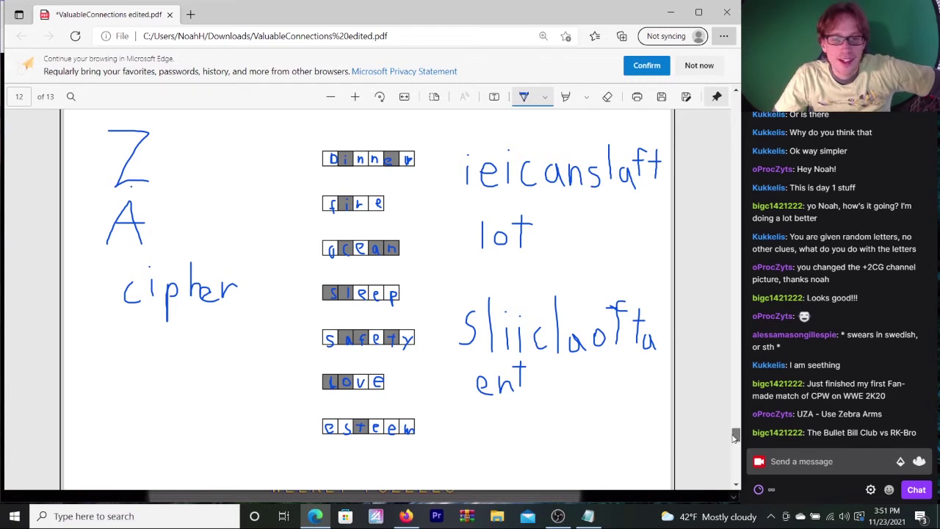
- Scroll page 12 of the PDF until the handwritten 'Use' above Z and A shows
scroll(737, 434, up, 3)
scroll(737, 434, down, 1)
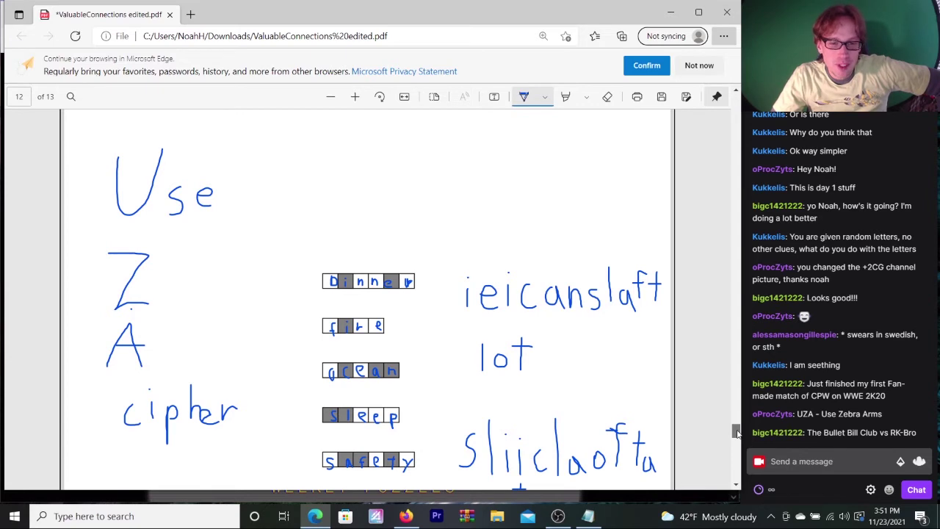
scroll(737, 433, down, 3)
scroll(737, 433, up, 4)
scroll(737, 433, down, 1)
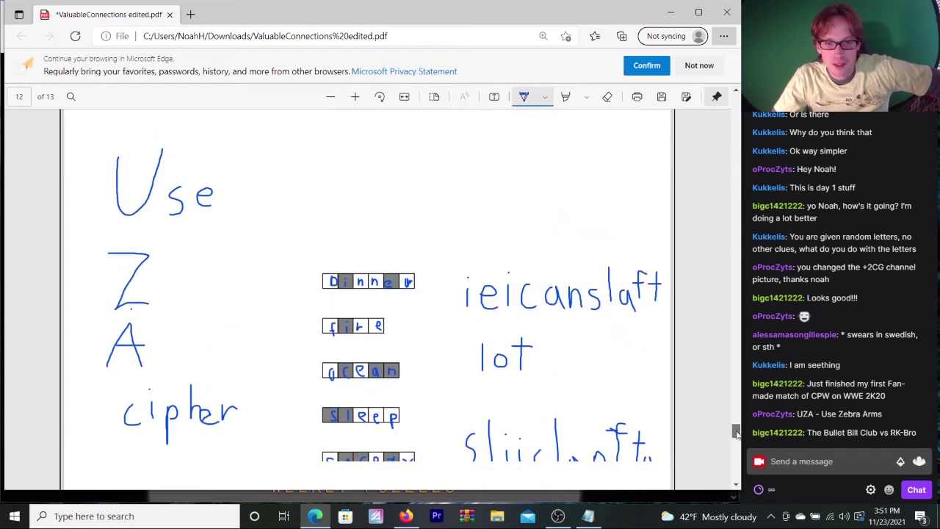
scroll(737, 433, down, 2)
scroll(737, 433, up, 2)
scroll(737, 433, down, 1)
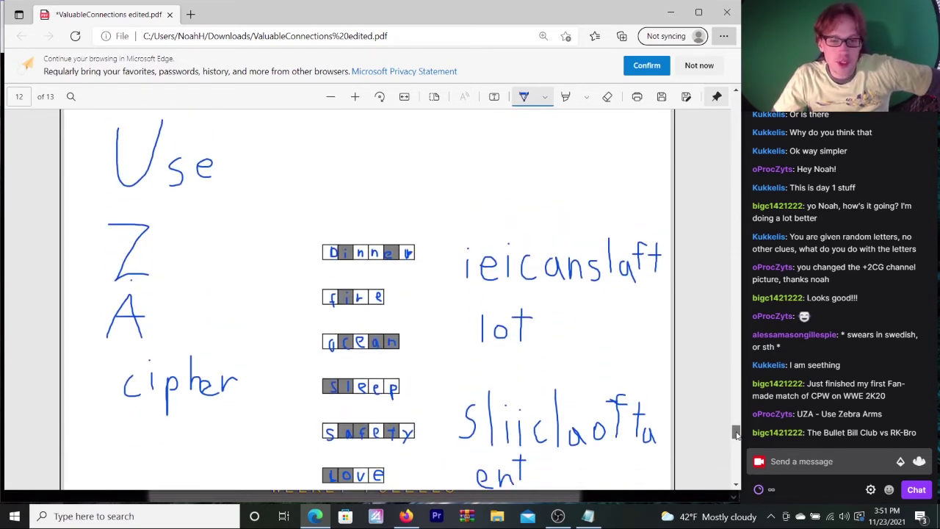
scroll(737, 433, down, 1)
scroll(737, 434, up, 3)
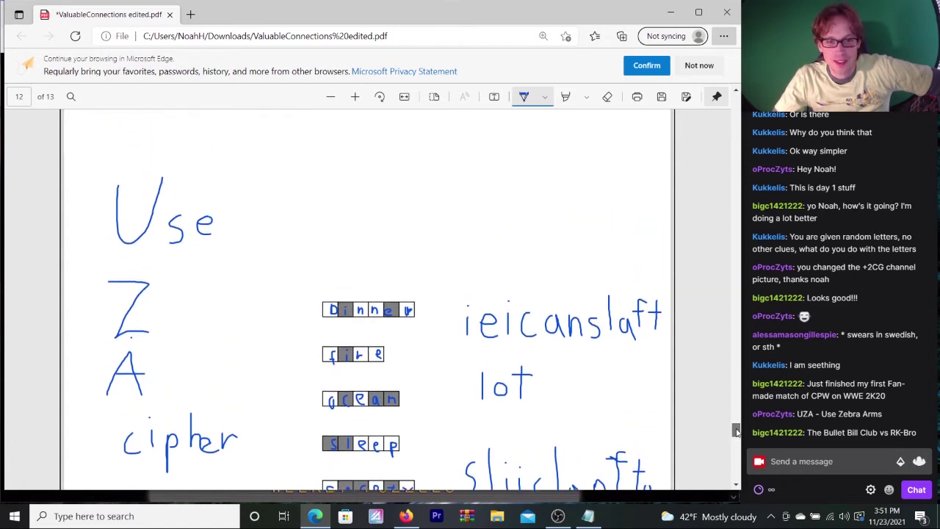
scroll(737, 433, down, 3)
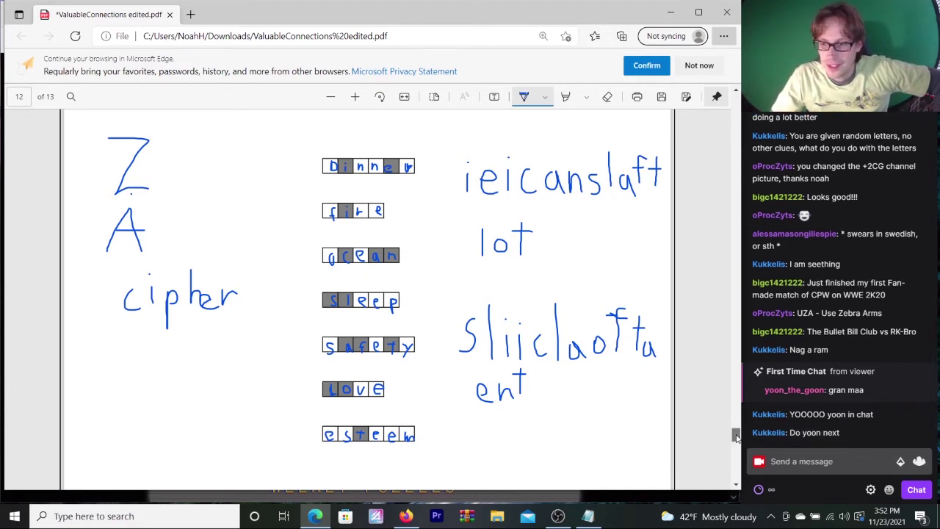
drag(737, 437, 736, 438)
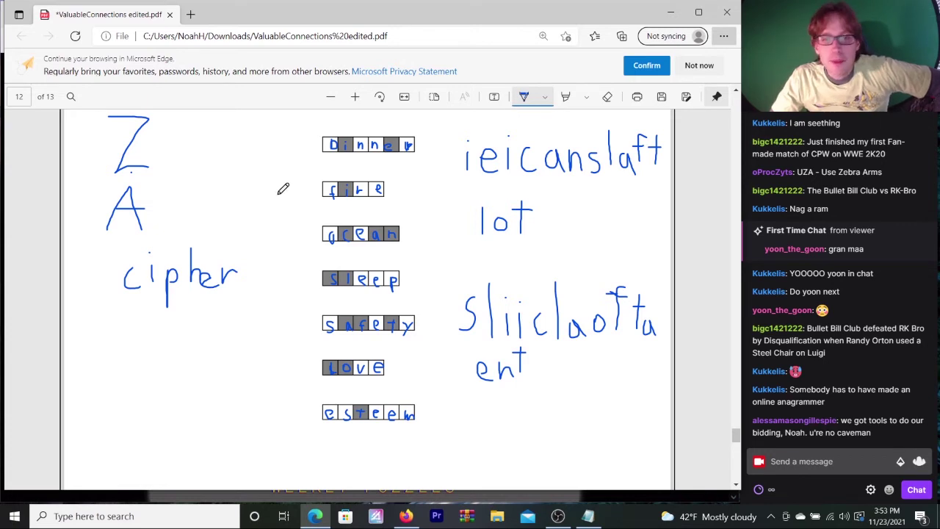
- Search Bing for 'anagram help' in a new tab and open the wordfinders.com Anagram Solver result
click(191, 15)
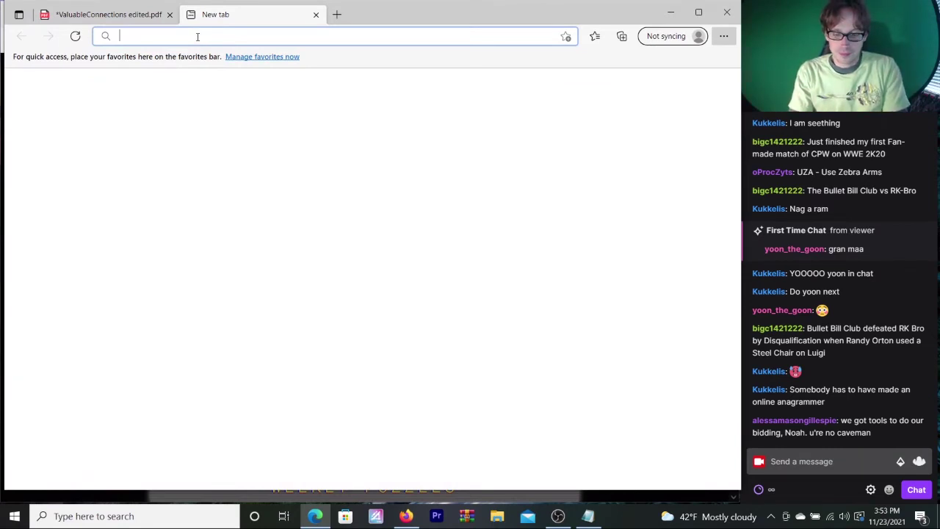
text(anagram help)
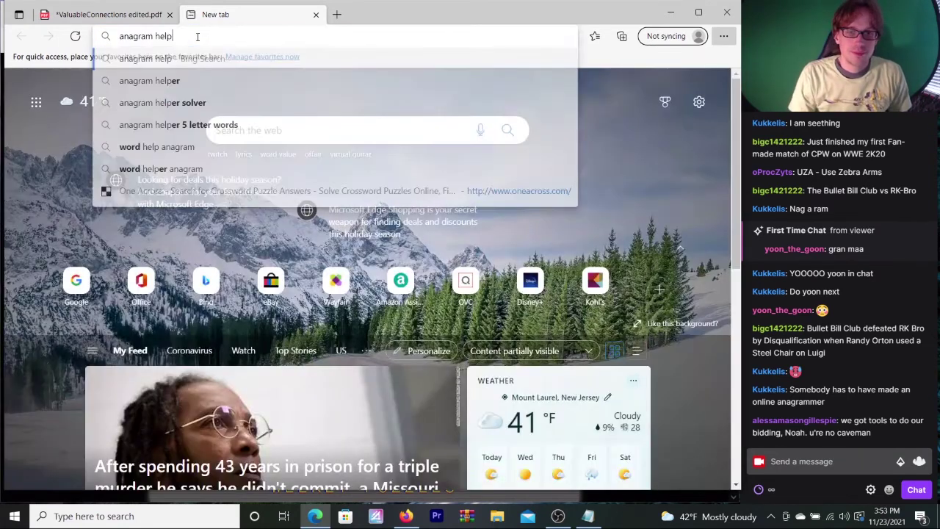
key(Return)
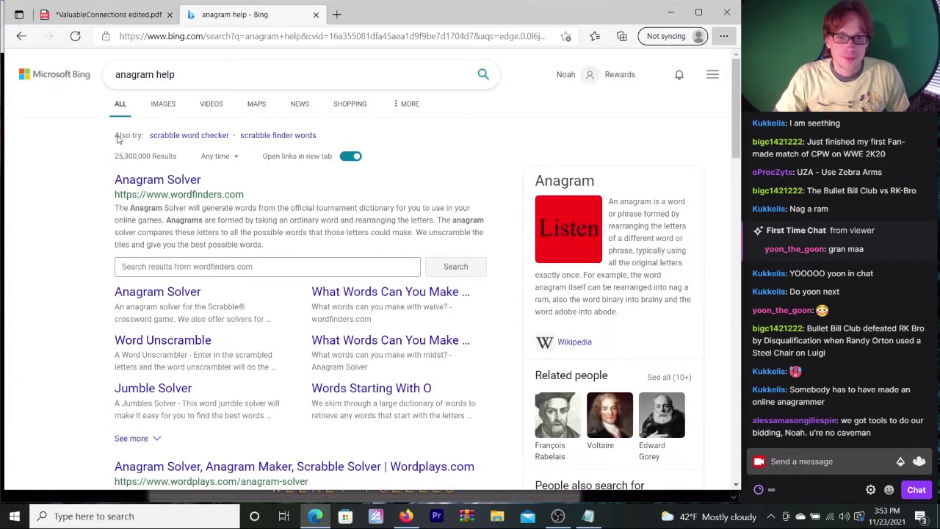
click(144, 182)
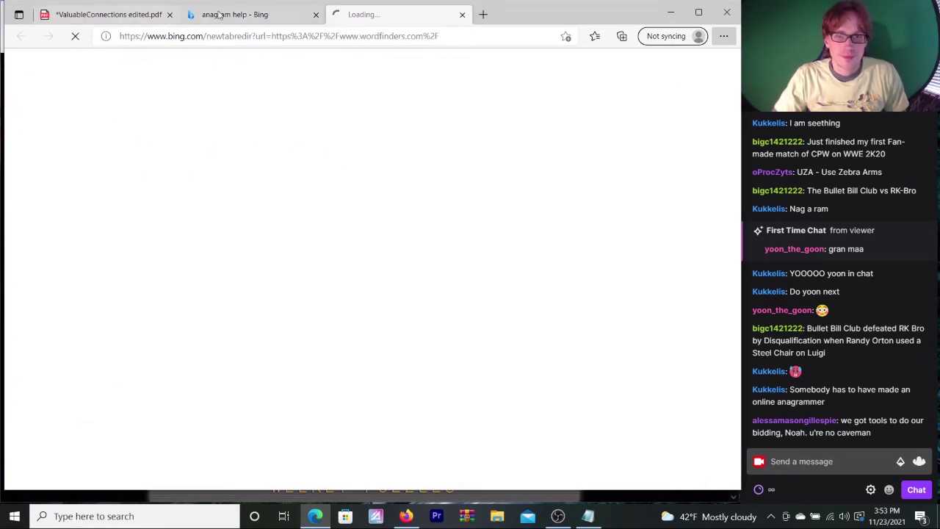
- Check the wordfinders.com Anagram Solver and highlight its 12-letter limit
click(123, 15)
click(397, 18)
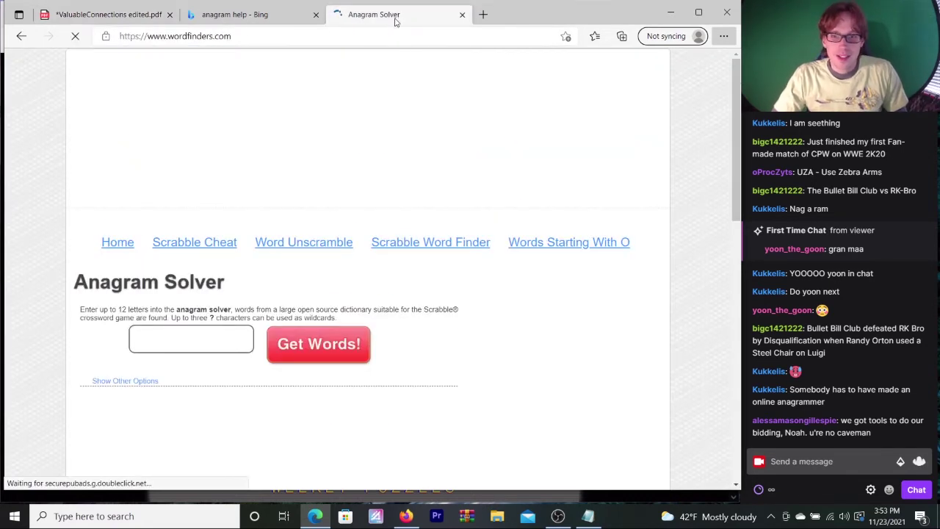
click(187, 339)
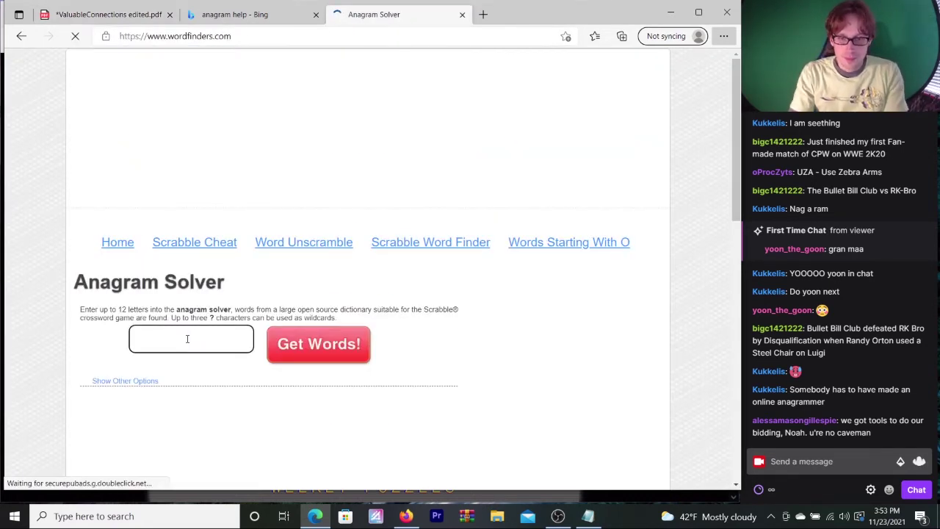
double_click(121, 310)
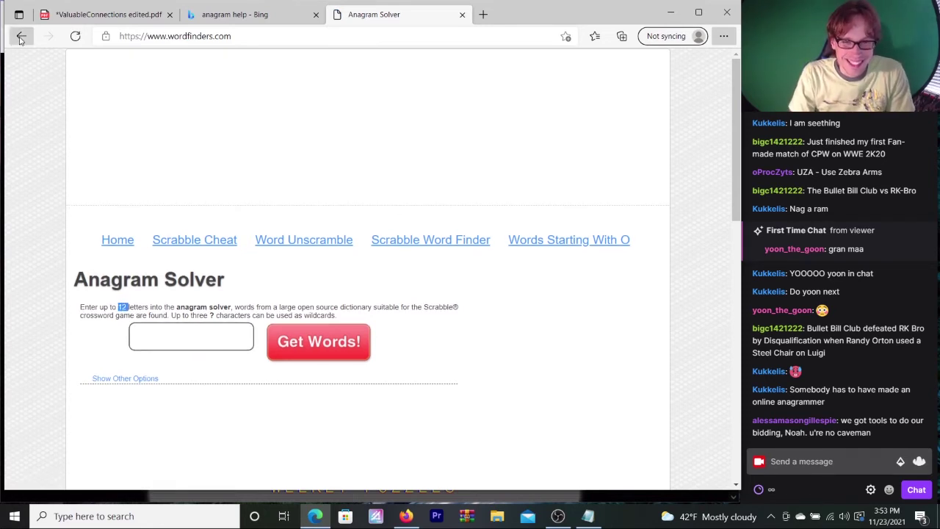
- Go back to the Bing 'anagram help' results and scroll to the YourDictionary solver
click(20, 37)
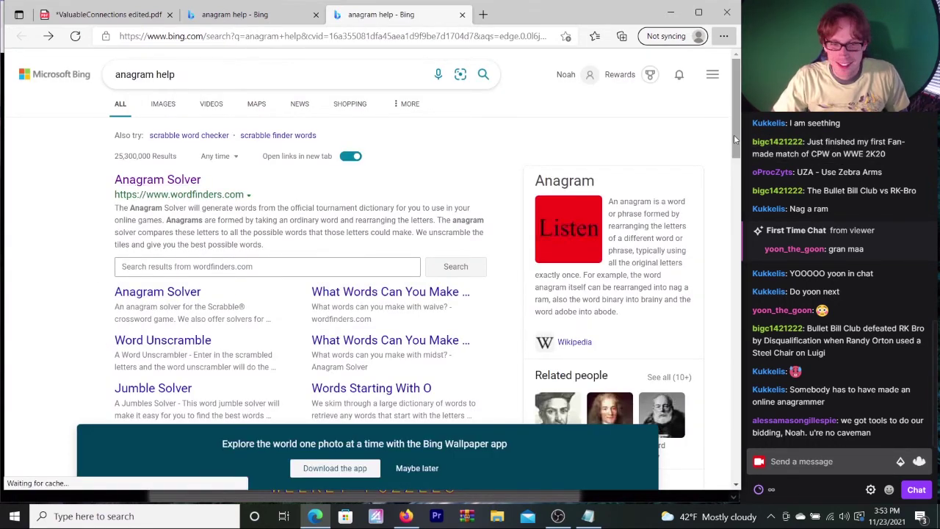
scroll(735, 154, down, 2)
scroll(734, 154, down, 1)
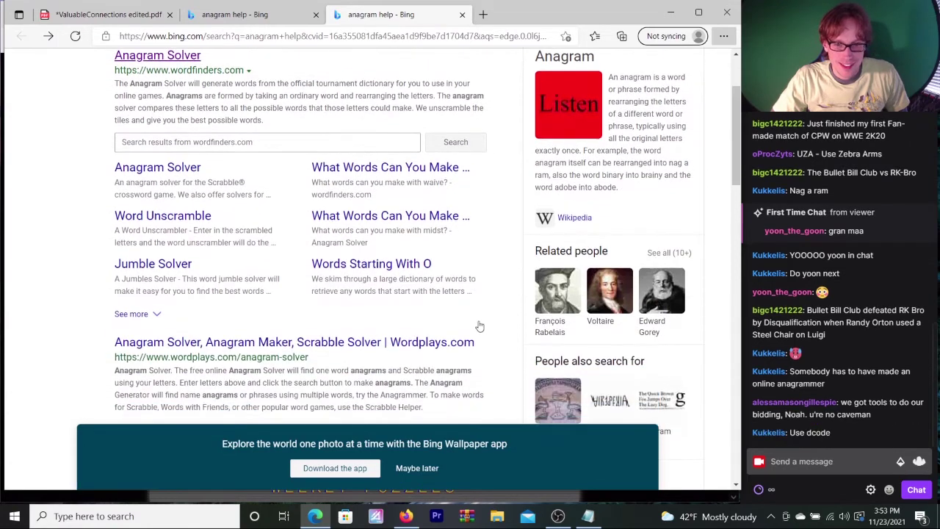
scroll(733, 171, down, 2)
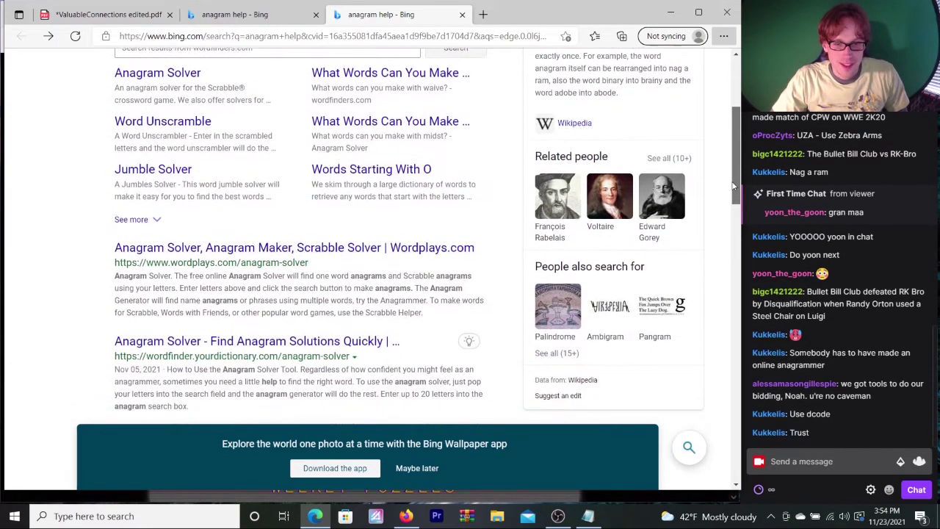
- Open YourDictionary's Anagram Solver, place the puzzle PDF in its own window beside it, and enter IEICANSLAFTLOT
click(264, 322)
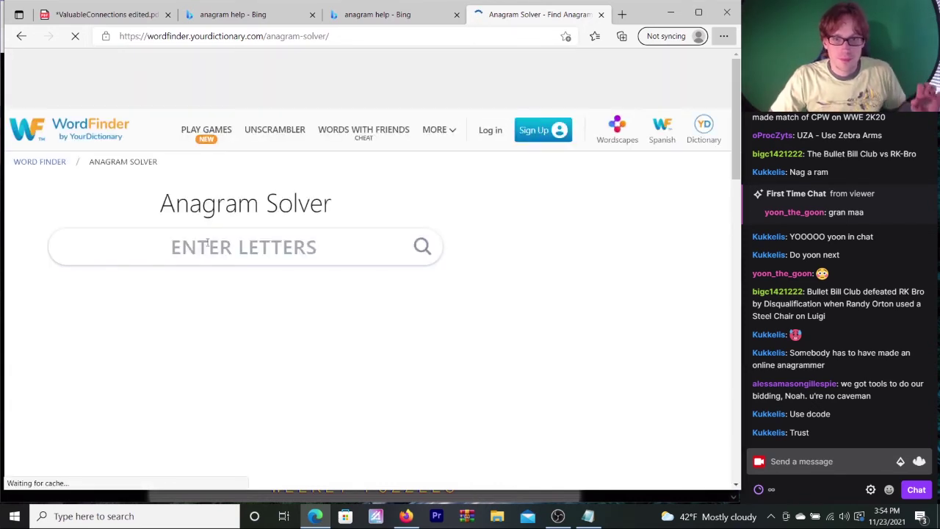
click(208, 246)
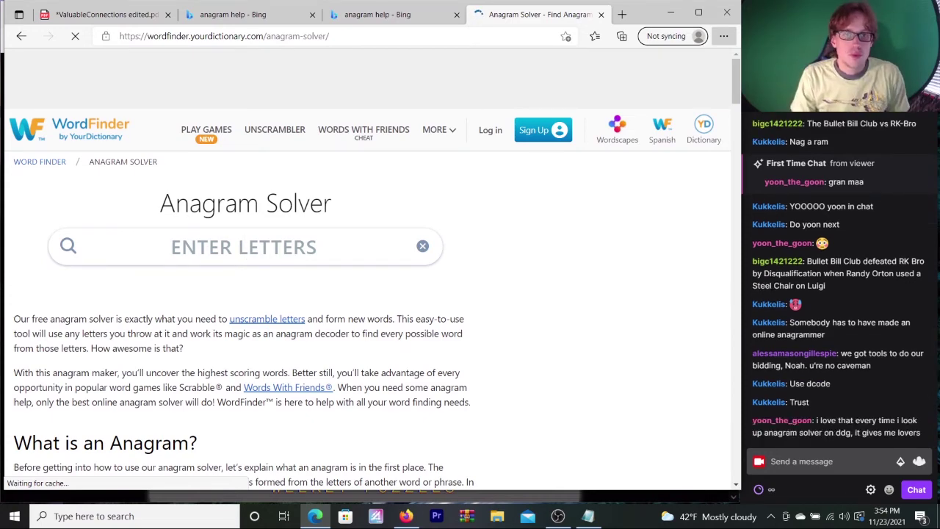
click(131, 16)
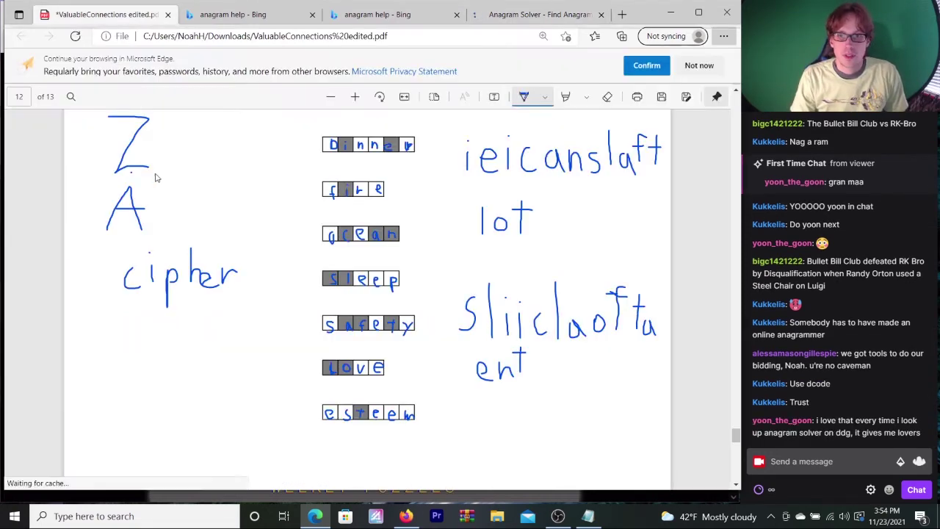
drag(107, 14, 181, 315)
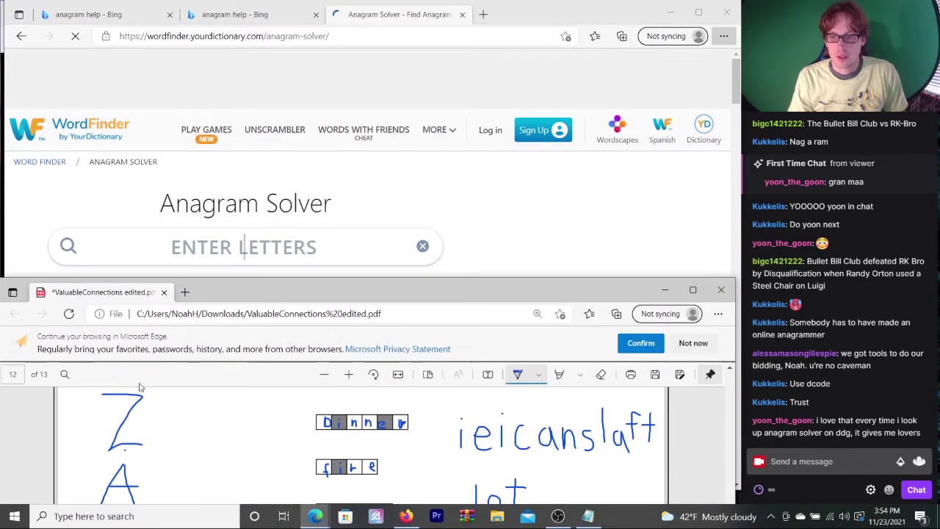
drag(140, 387, 411, 354)
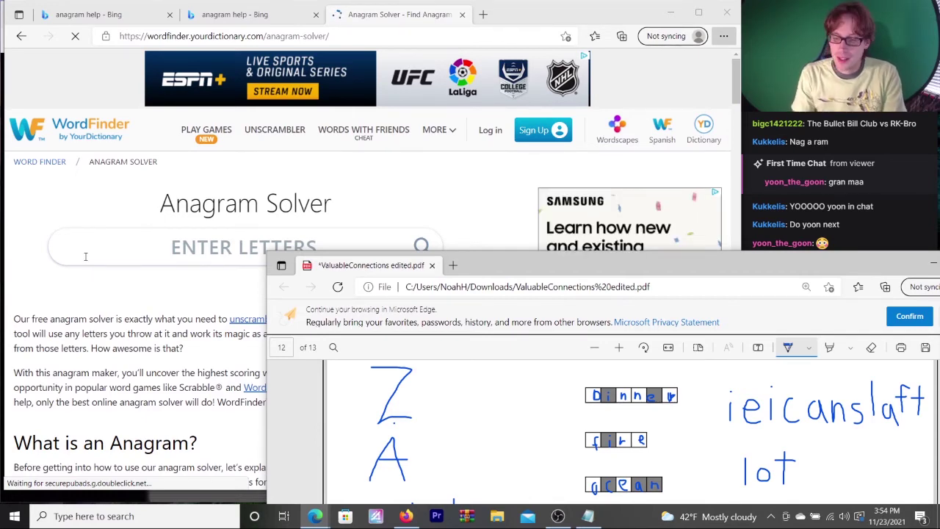
click(85, 256)
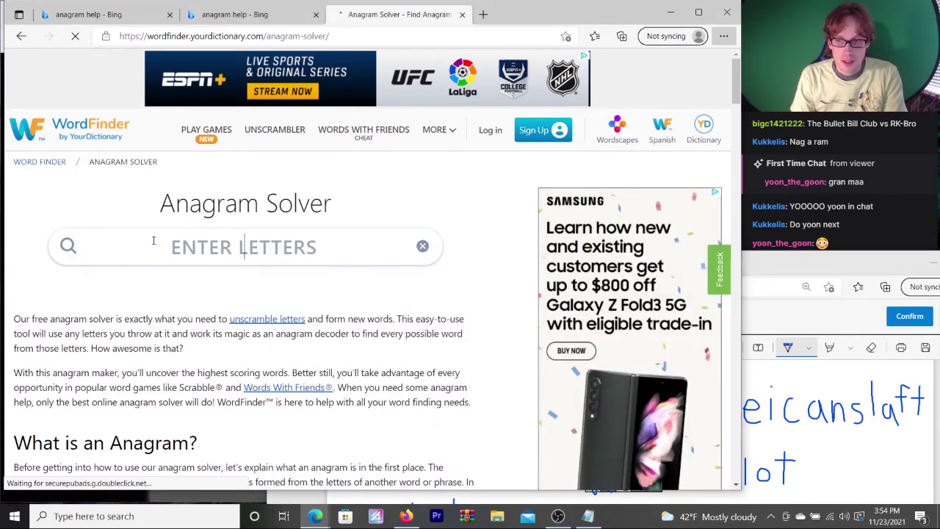
text(I)
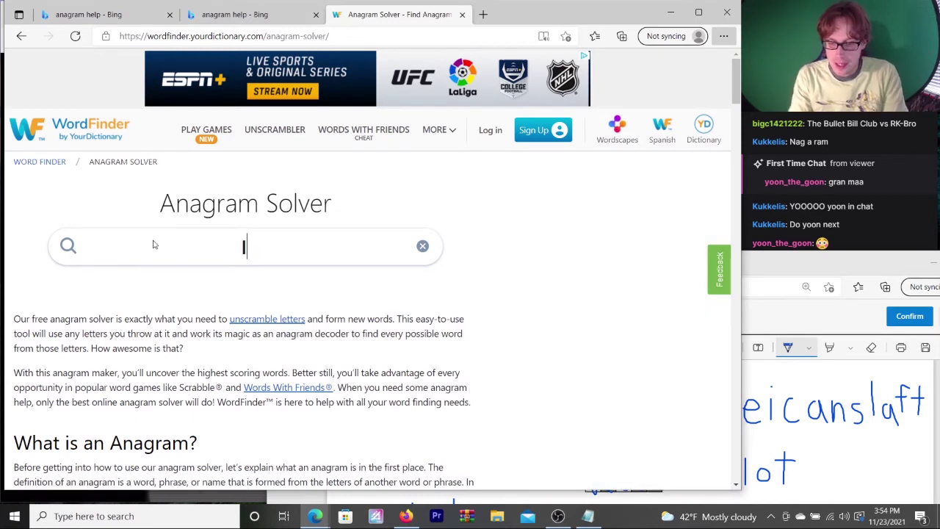
text(EICANS)
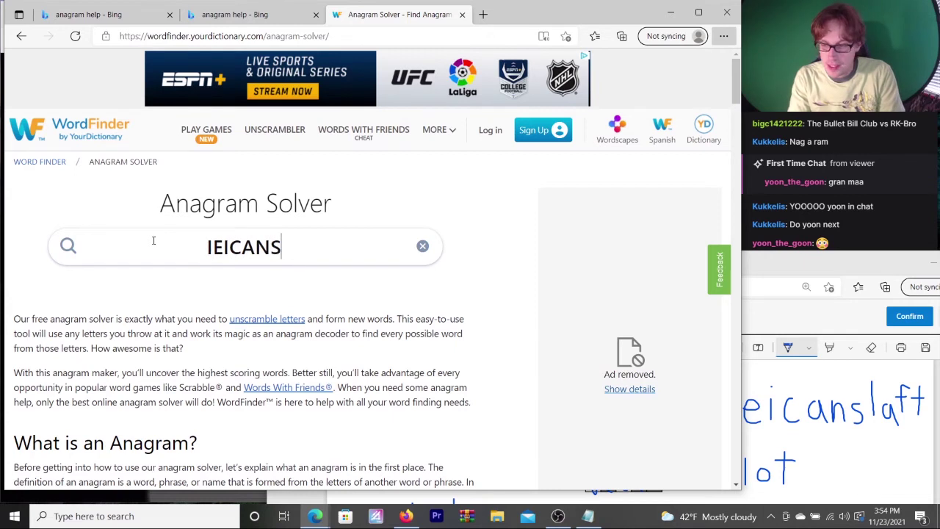
text(LAFT)
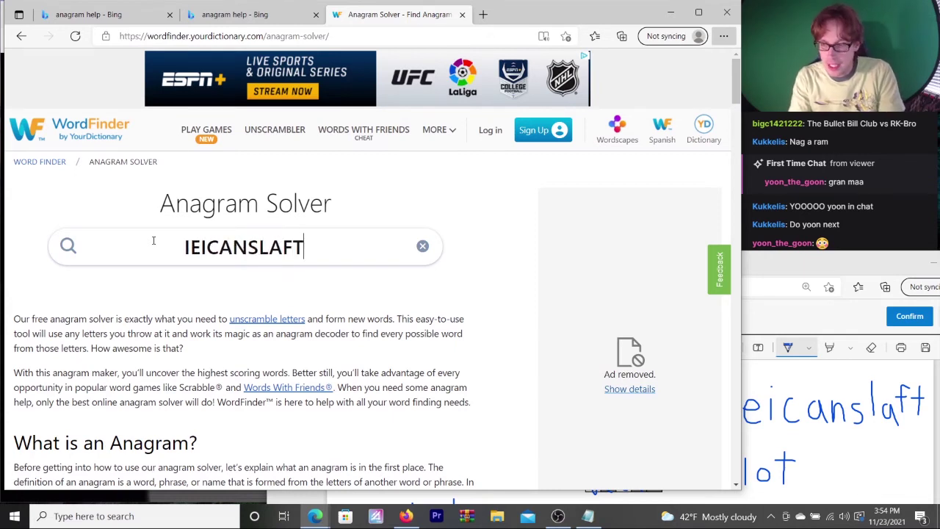
text(LOT)
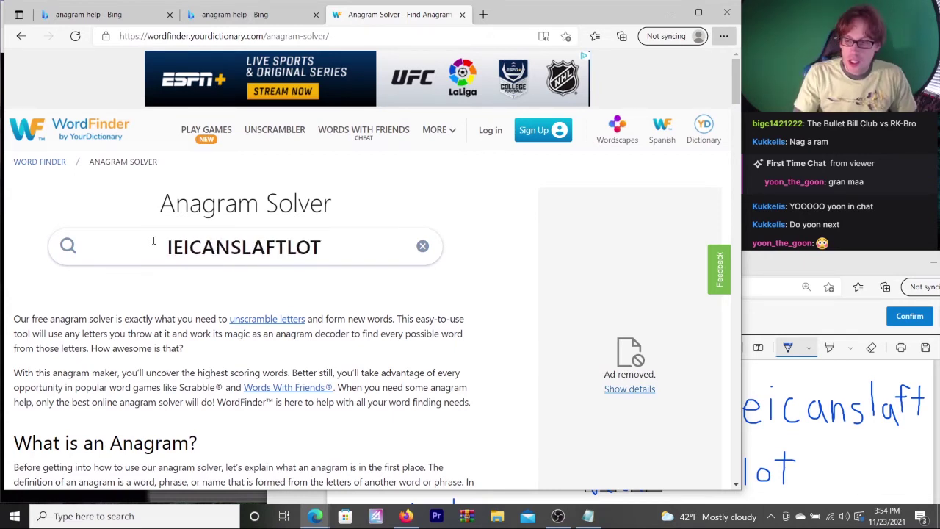
- Submit IEICANSLAFTLOT, merge the PDF back into the browser, and scroll the partial anagram results
key(Return)
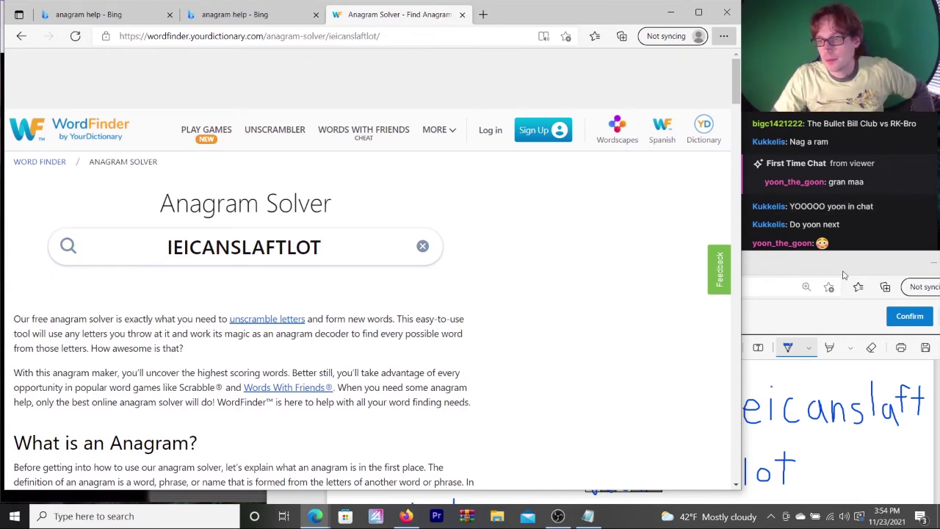
click(813, 270)
drag(813, 270, 576, 48)
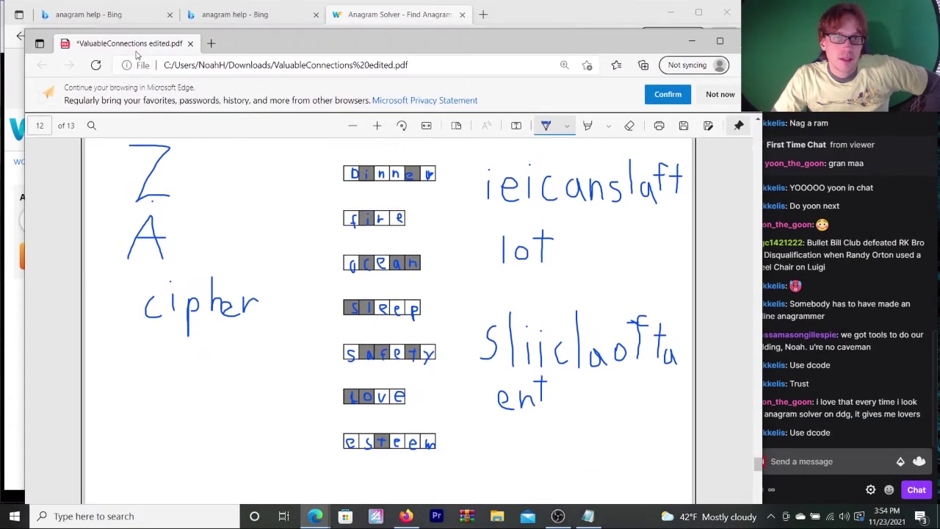
click(174, 21)
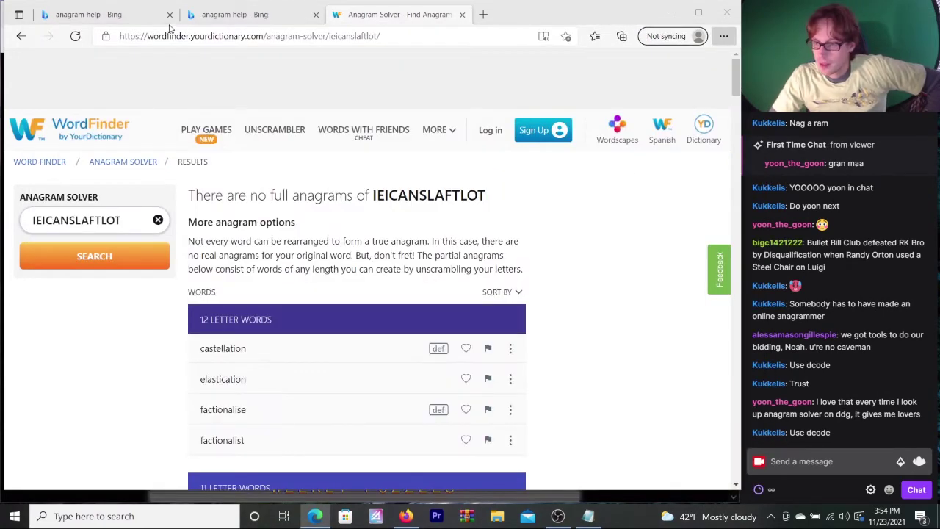
drag(170, 29, 146, 27)
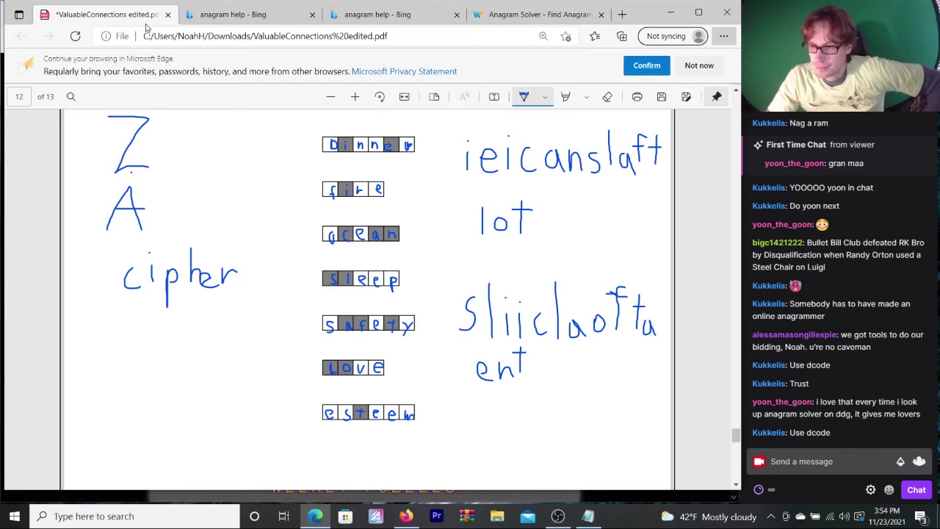
click(519, 18)
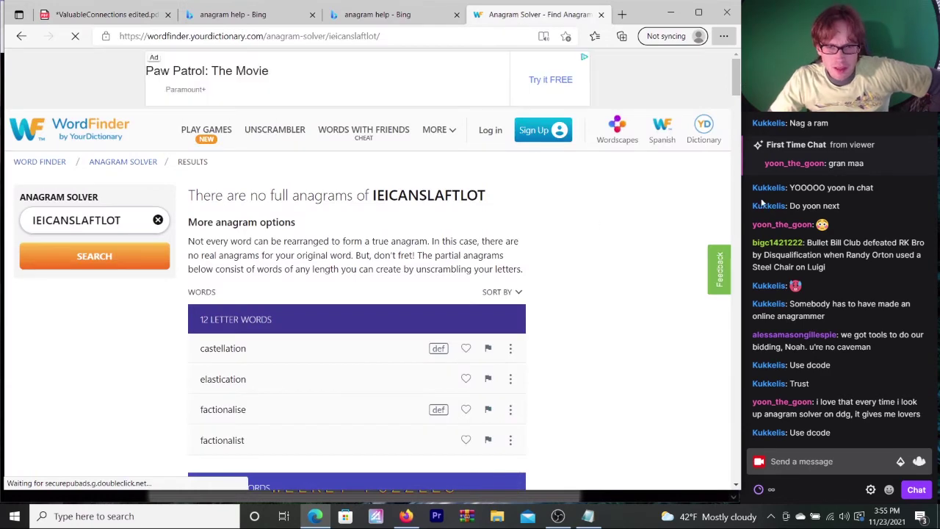
drag(737, 89, 777, 345)
- Search Bing for 'dcode anagram', selecting the scrambled letters IEICANSLAFTLOT to copy along the way
click(348, 36)
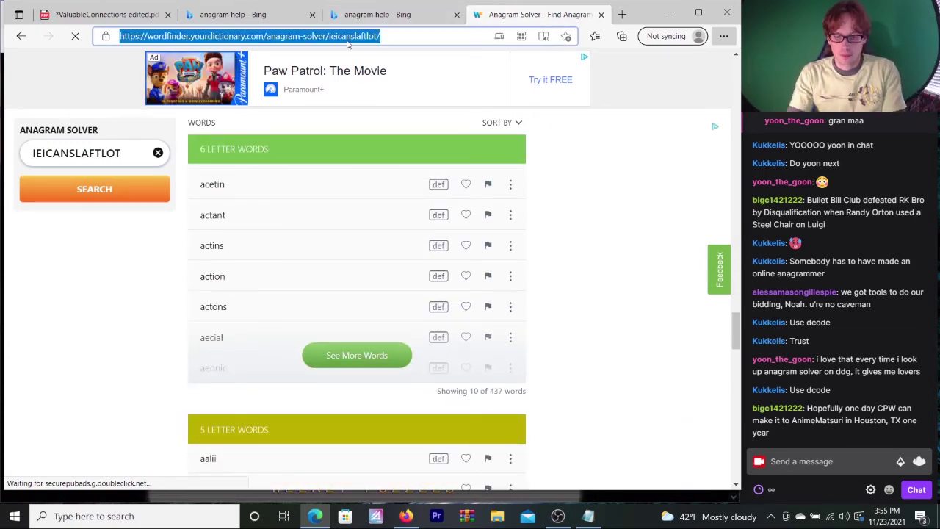
text(dcode)
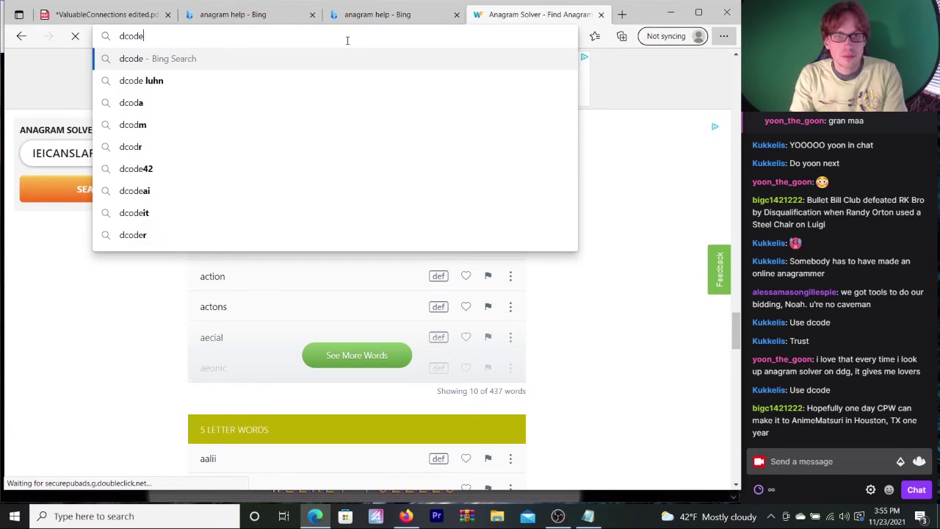
text( ana)
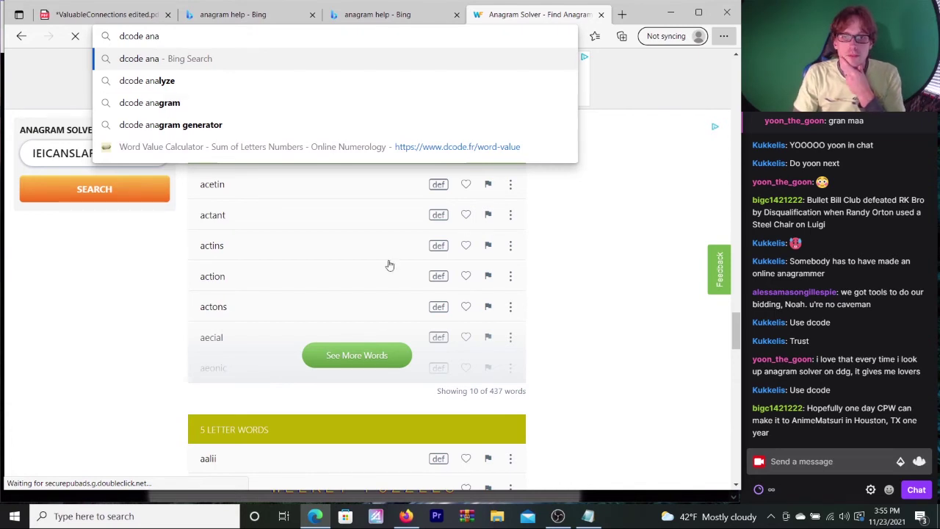
click(64, 154)
double_click(65, 154)
key(ctrl+c)
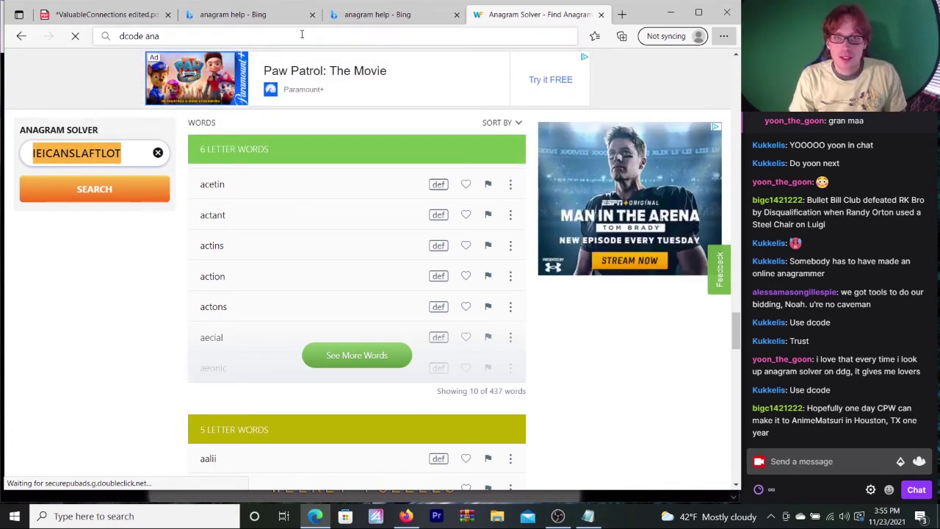
click(245, 33)
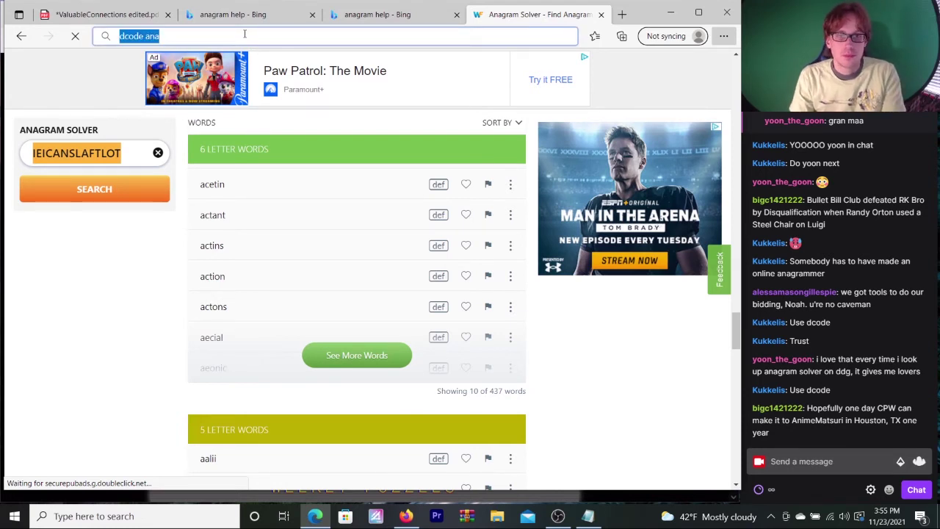
key(End)
text(g)
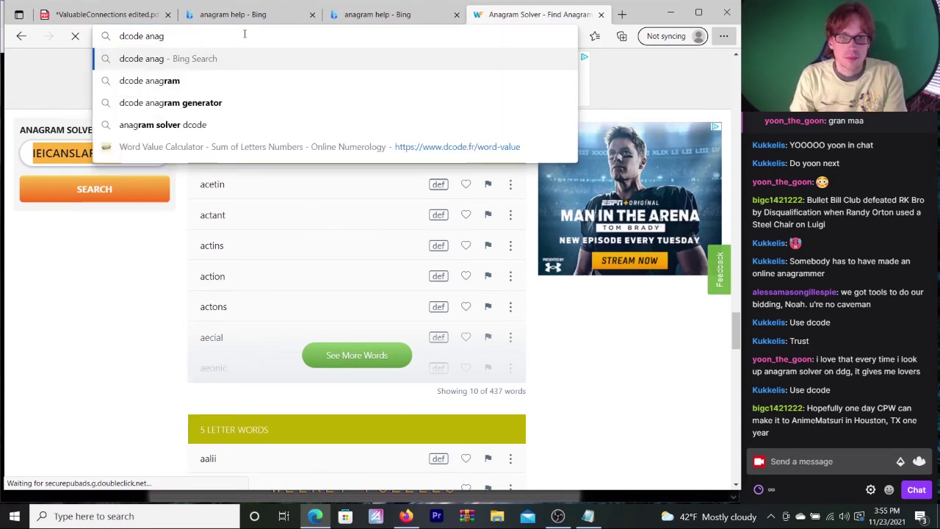
click(213, 83)
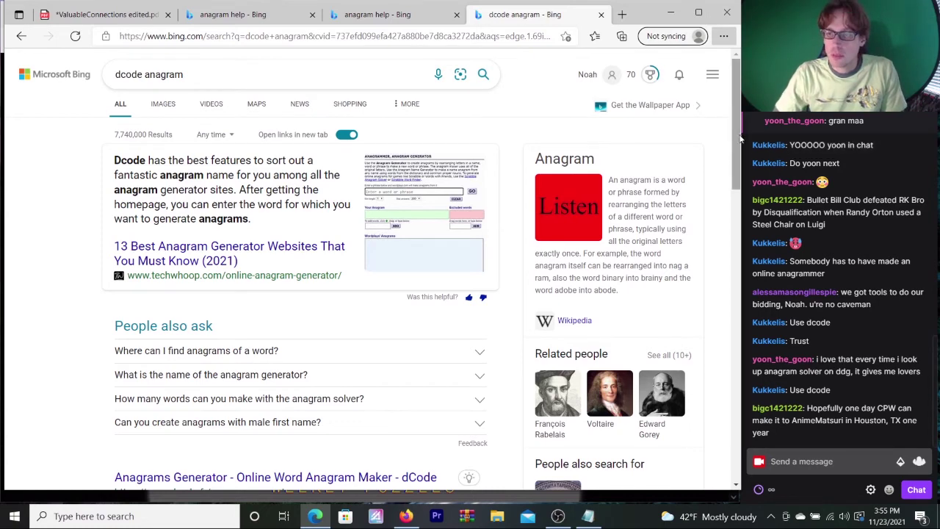
- Scroll the Bing results to locate dCode's anagram page
scroll(739, 145, down, 1)
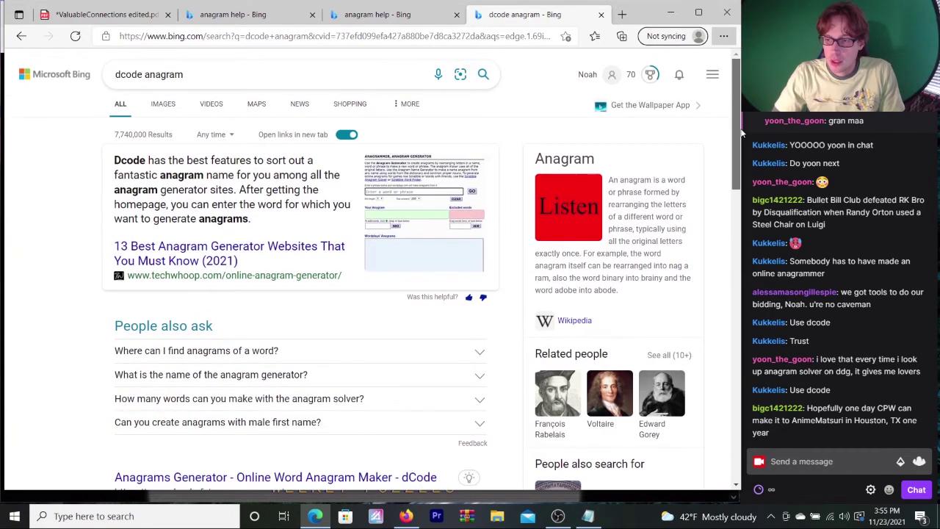
scroll(742, 151, down, 1)
scroll(742, 151, up, 1)
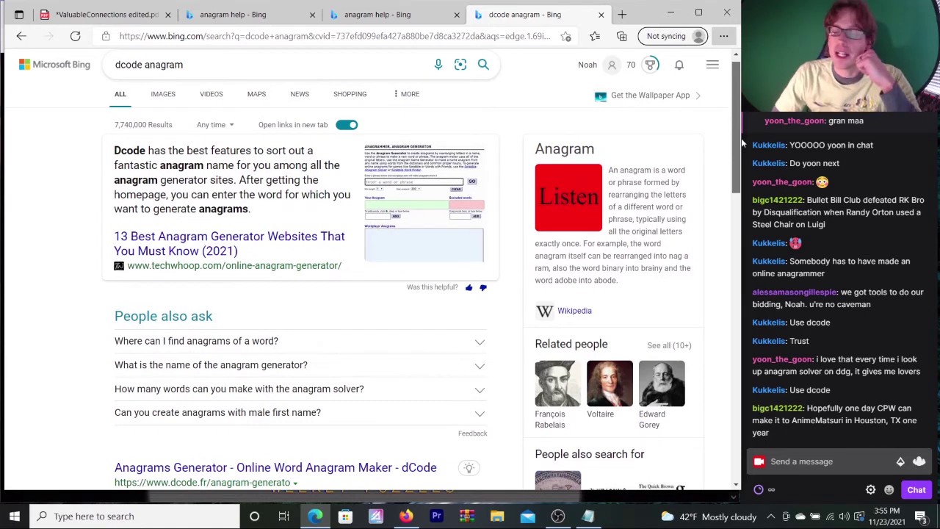
scroll(742, 145, down, 1)
scroll(742, 145, down, 1)
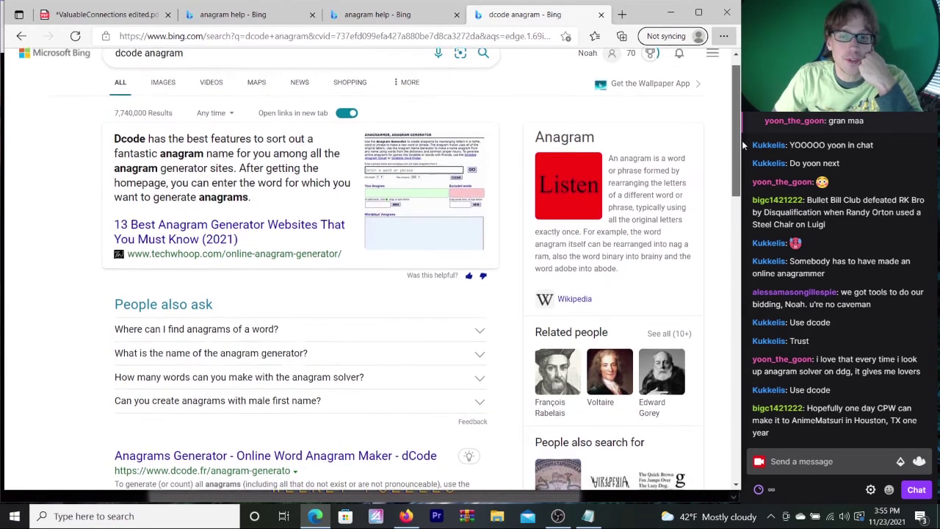
scroll(743, 132, up, 1)
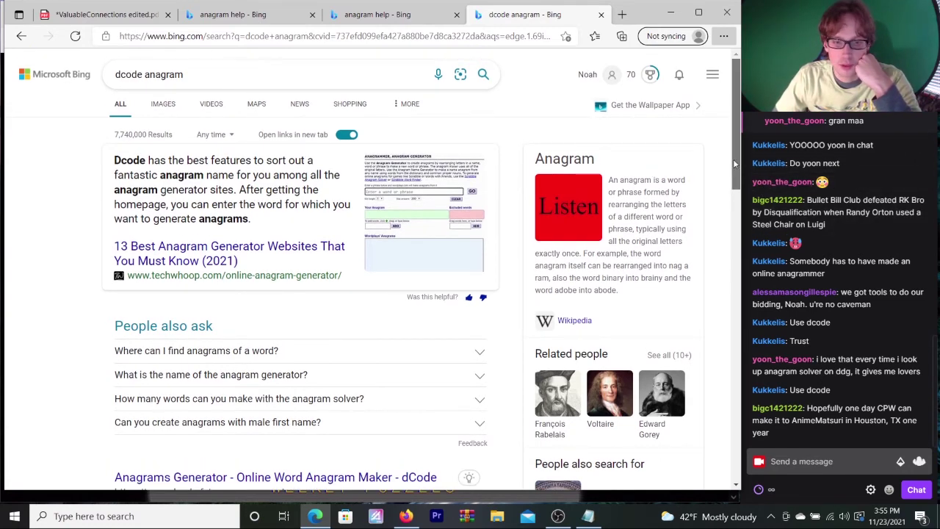
scroll(733, 159, down, 2)
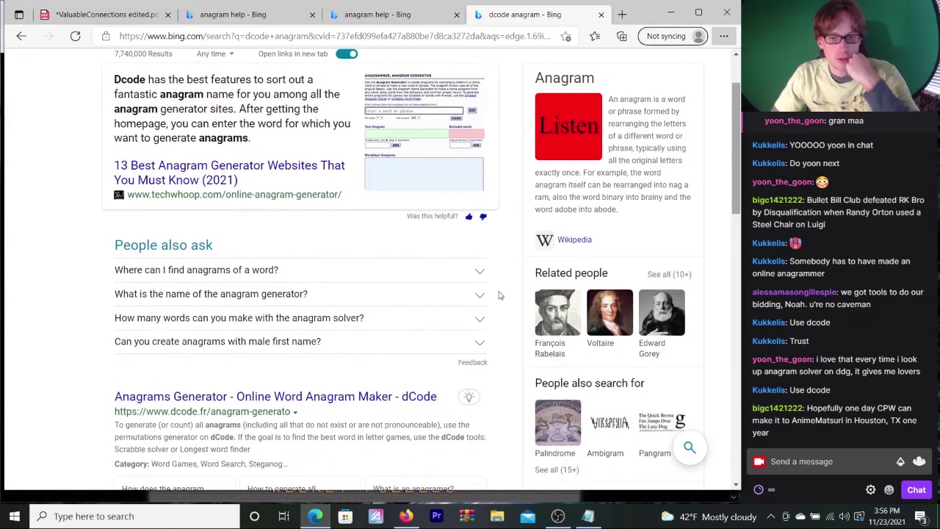
- Open dCode's Anagrams Generator, paste the letters, and generate anagrams for ANAGRAMDCODEIEICANSLAFTLOT
click(368, 397)
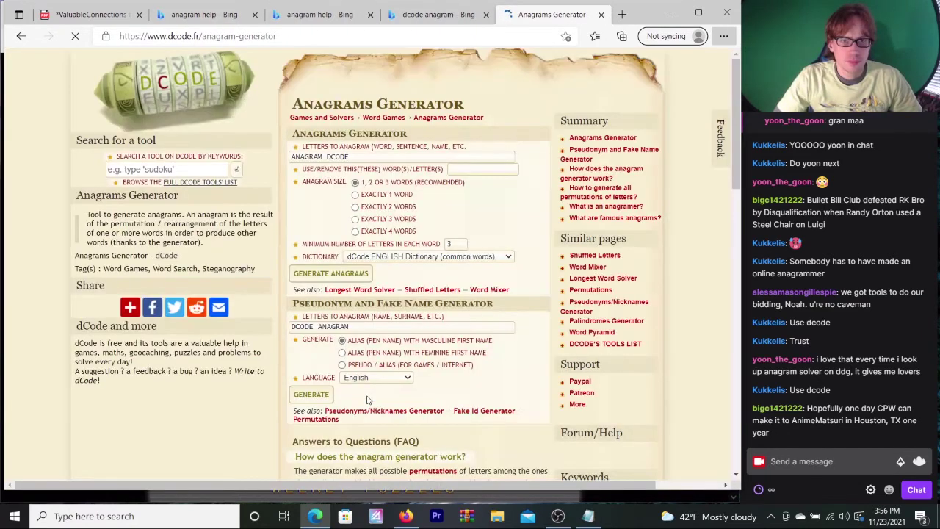
click(364, 157)
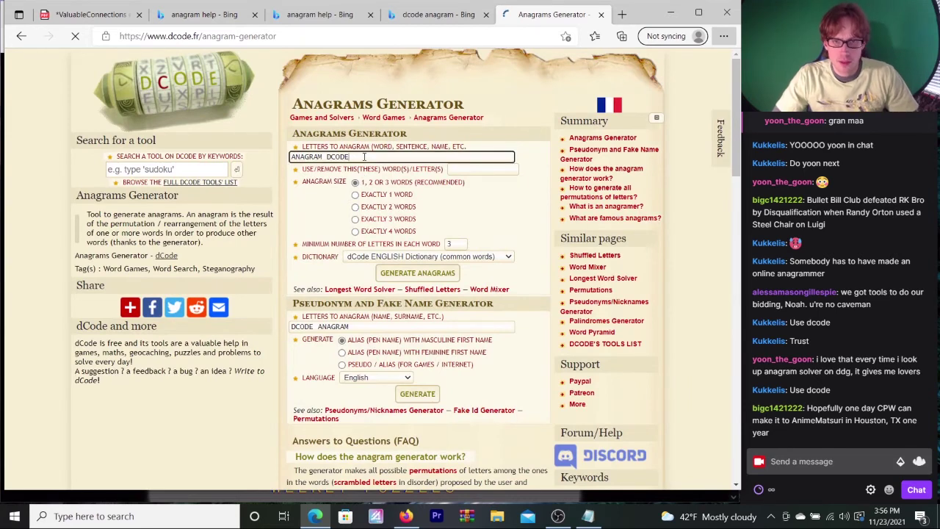
key(ctrl+v)
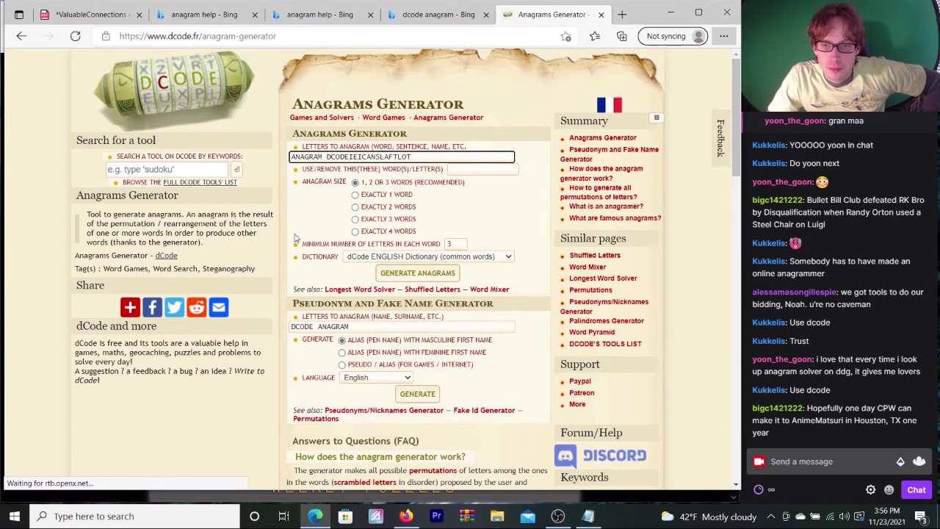
click(415, 273)
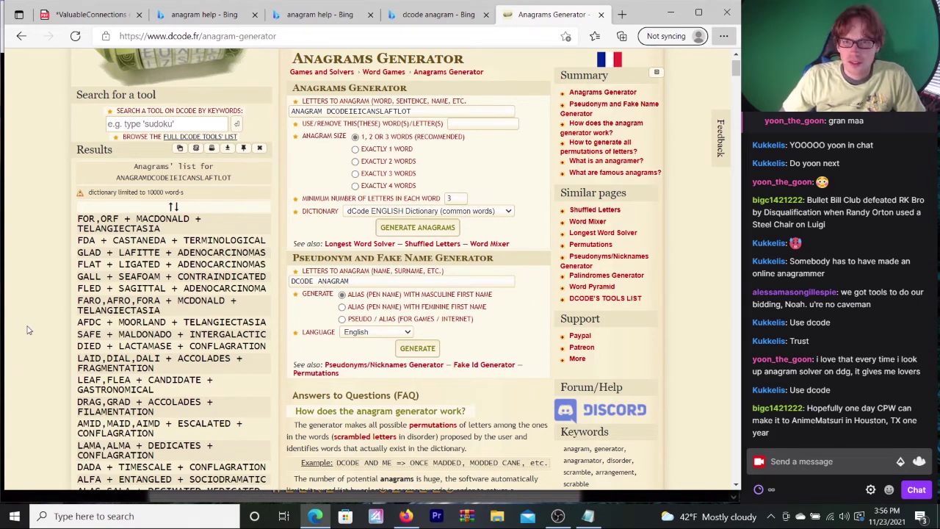
- Delete the leftover 'ANAGRAM DCOD' from the letters and regenerate anagrams for EIEICANSLAFTLOT
click(345, 111)
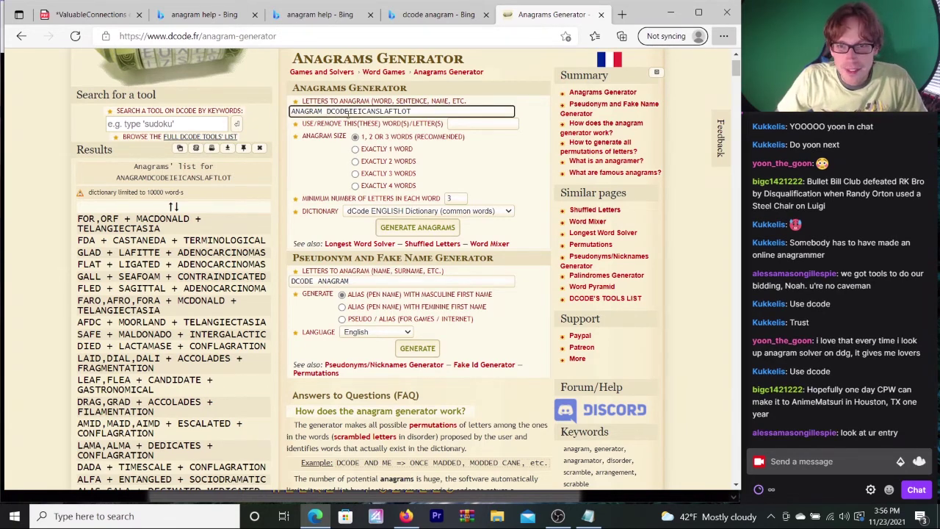
drag(346, 111, 278, 114)
key(BackSpace)
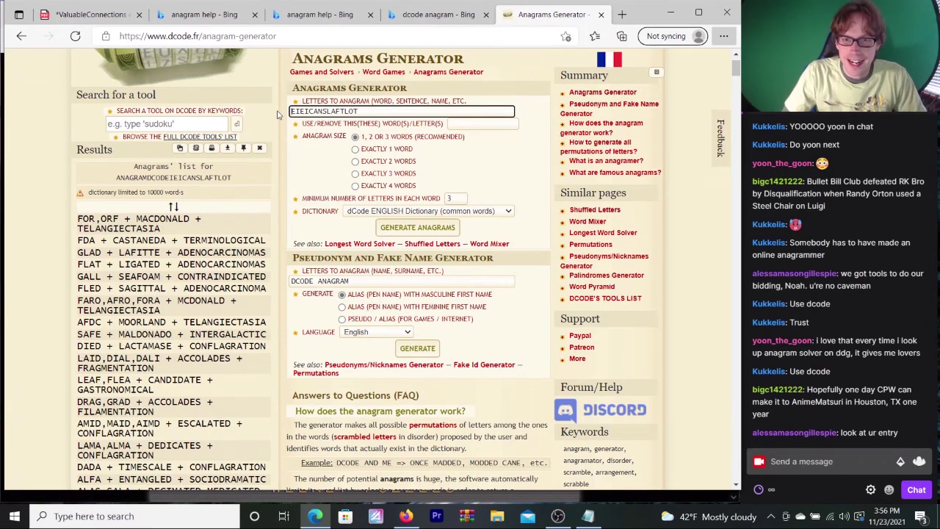
click(449, 230)
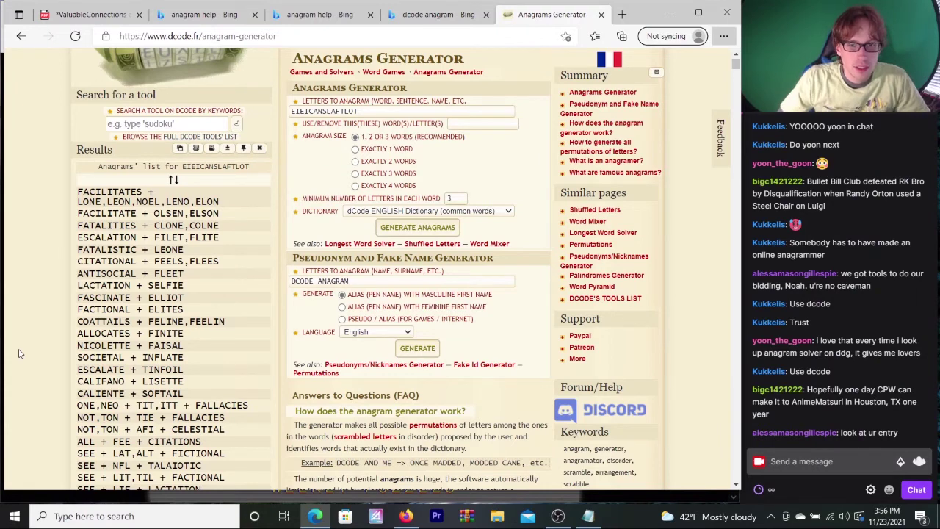
scroll(20, 353, down, 1)
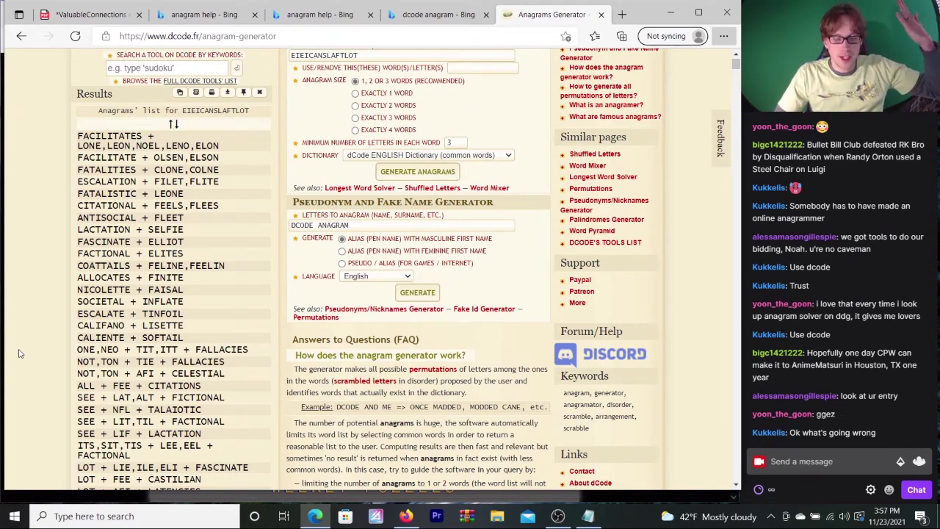
scroll(20, 353, down, 2)
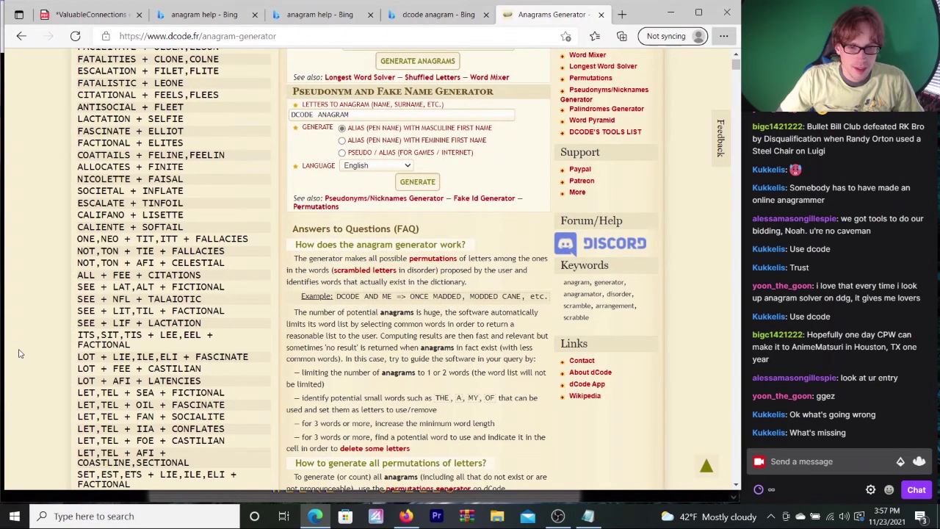
scroll(20, 353, down, 4)
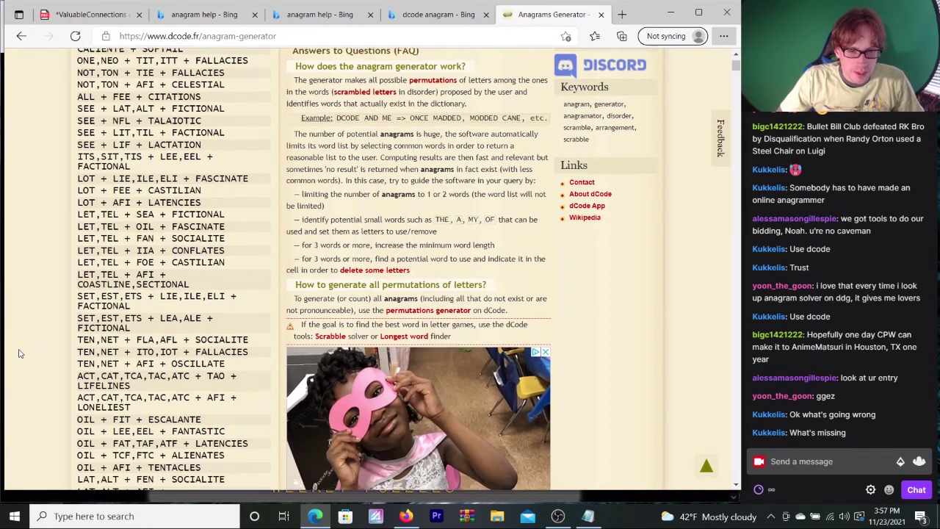
scroll(19, 353, down, 1)
scroll(20, 354, down, 1)
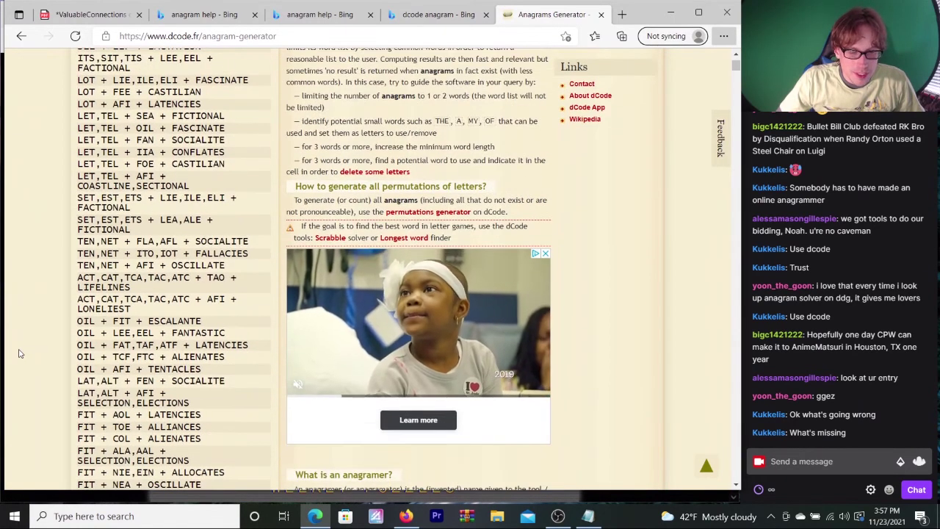
scroll(20, 353, down, 1)
scroll(20, 354, down, 1)
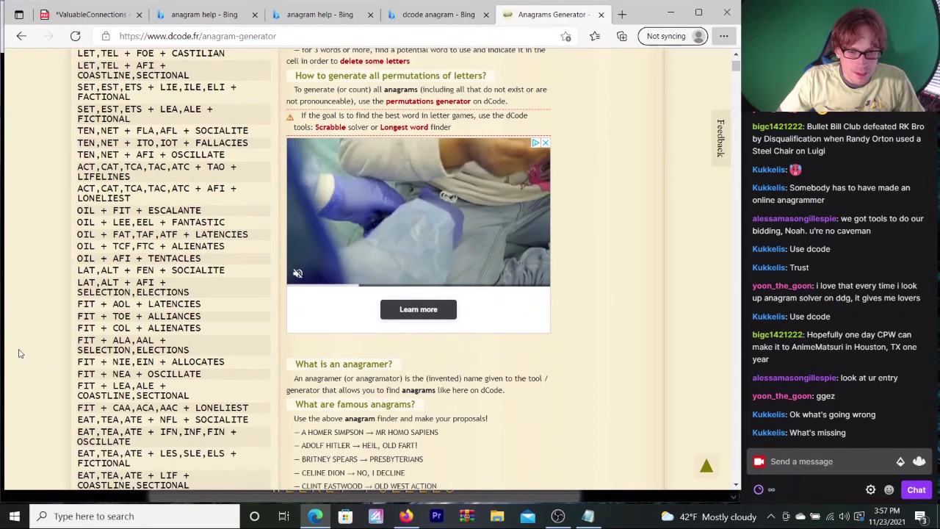
scroll(20, 353, down, 1)
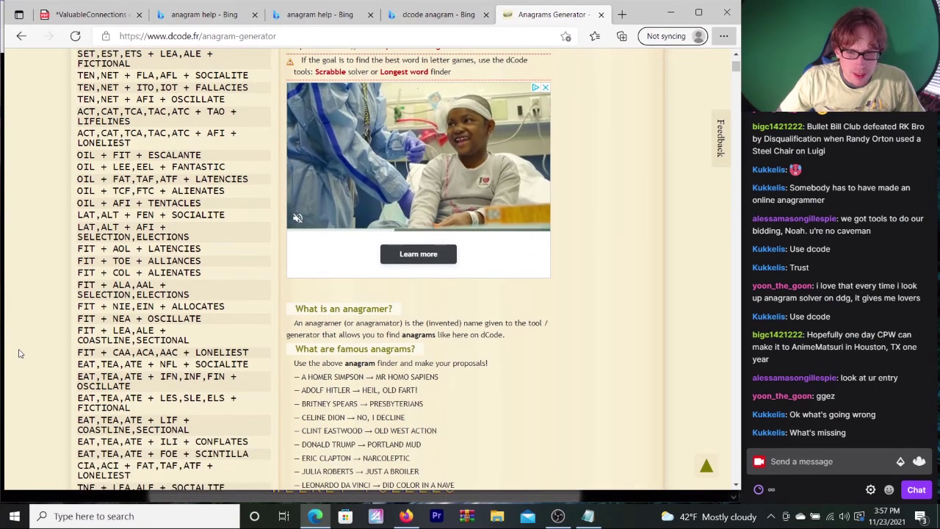
scroll(20, 353, down, 1)
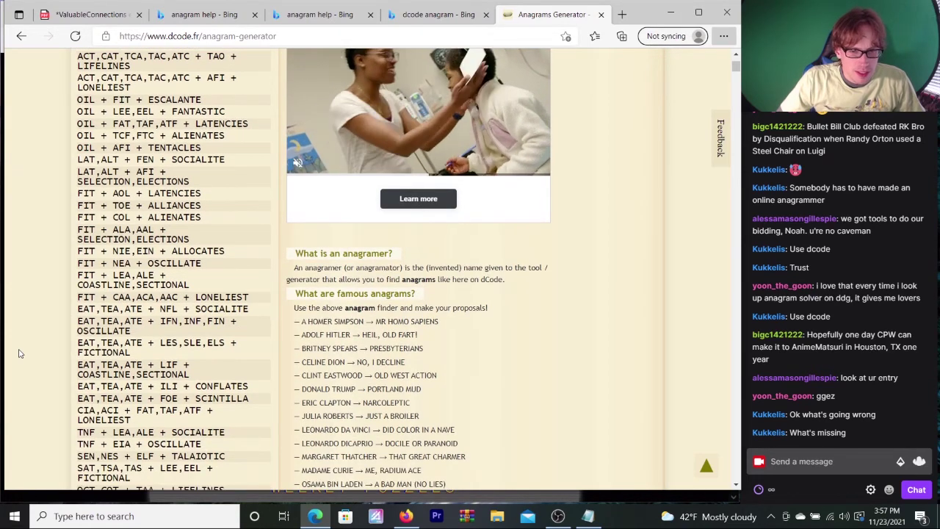
scroll(20, 353, down, 1)
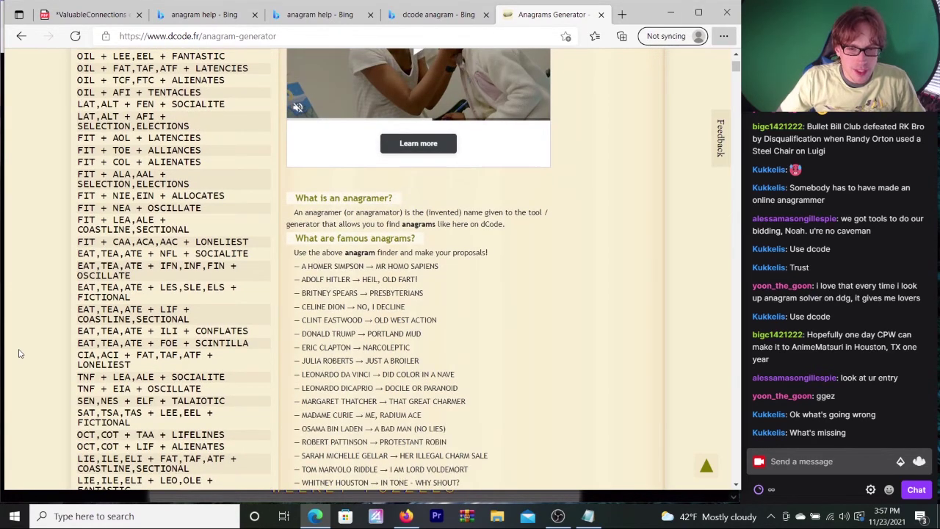
scroll(20, 354, down, 1)
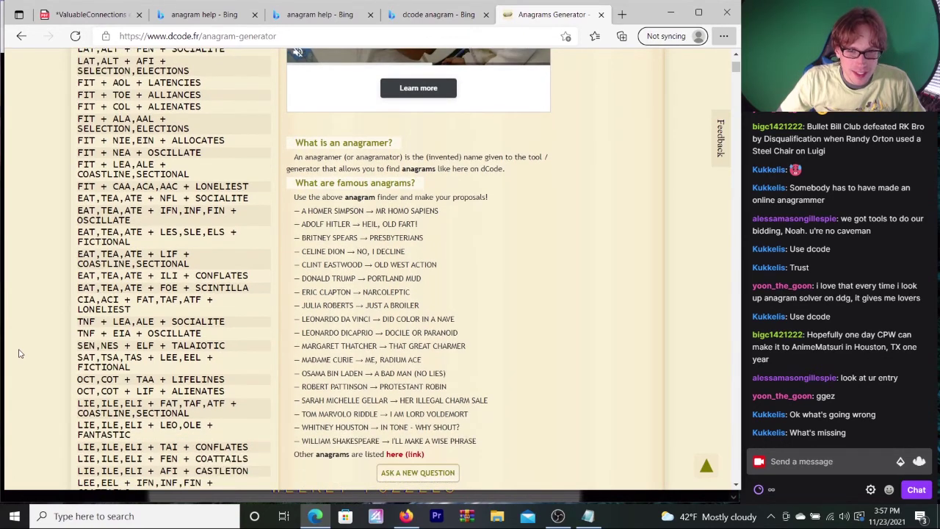
scroll(19, 354, down, 1)
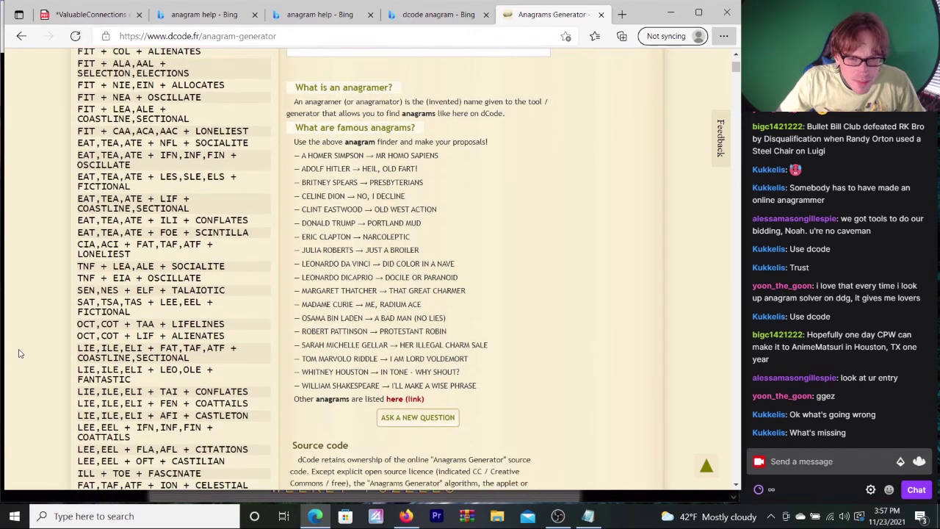
scroll(20, 353, down, 3)
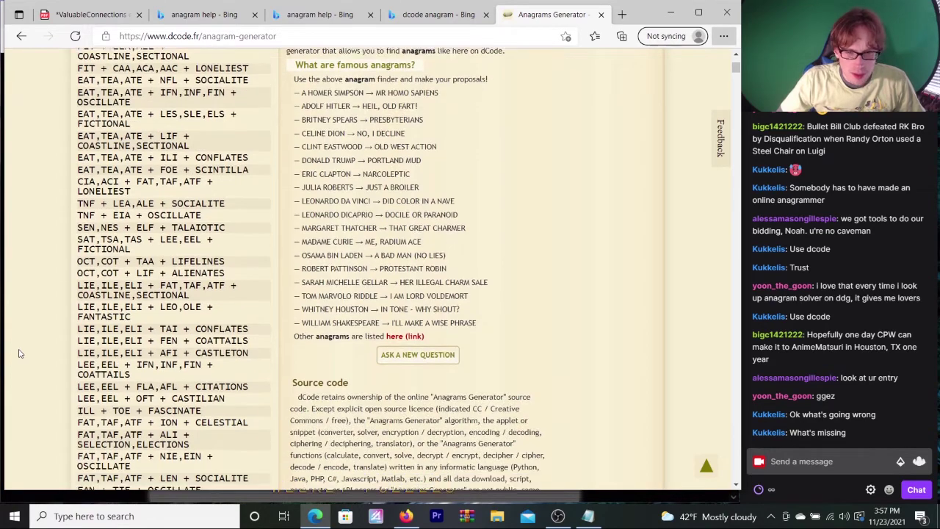
scroll(20, 354, down, 1)
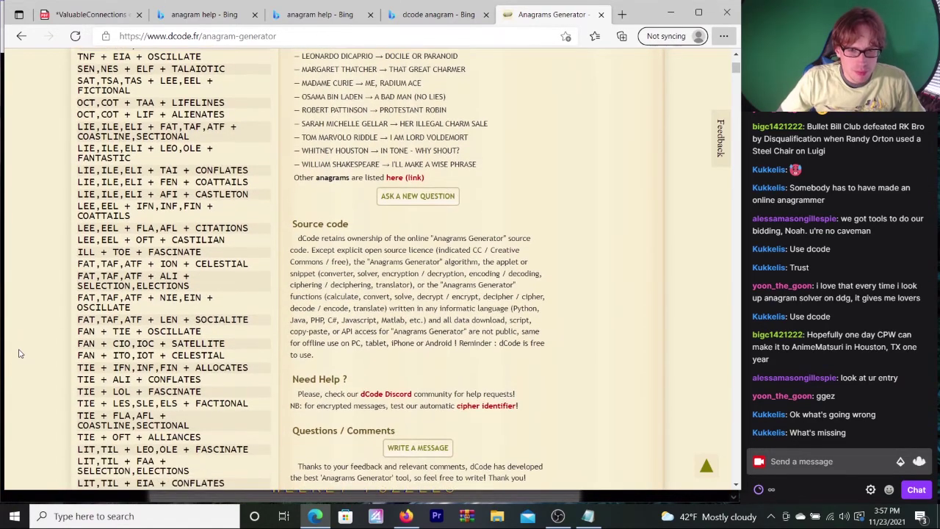
scroll(20, 354, down, 4)
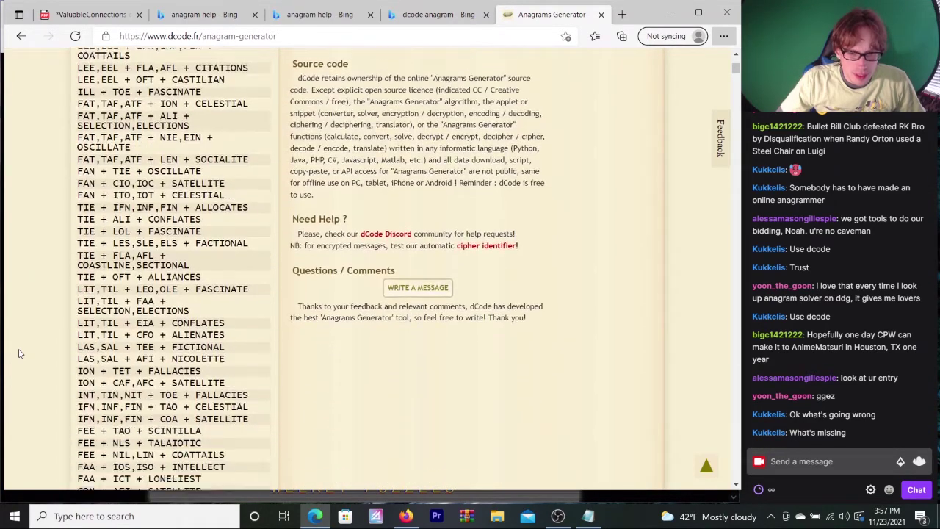
scroll(19, 353, down, 5)
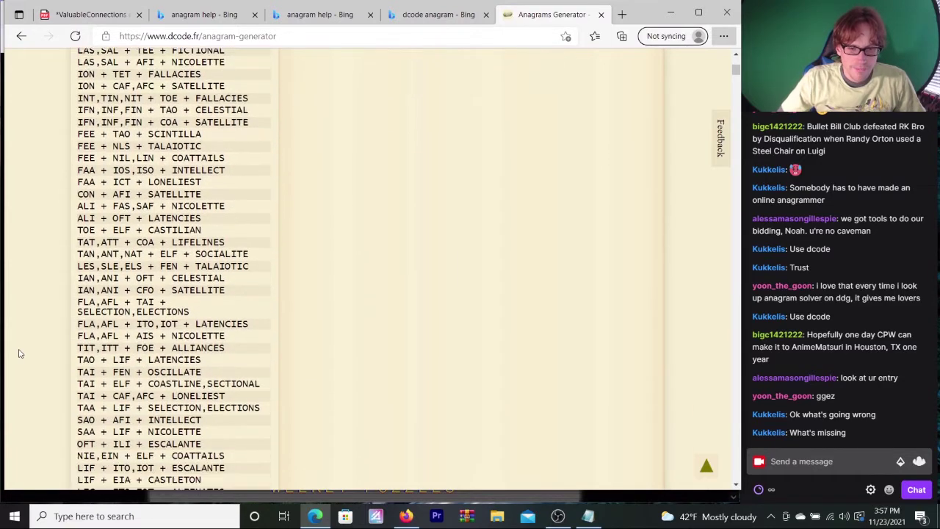
scroll(19, 354, down, 4)
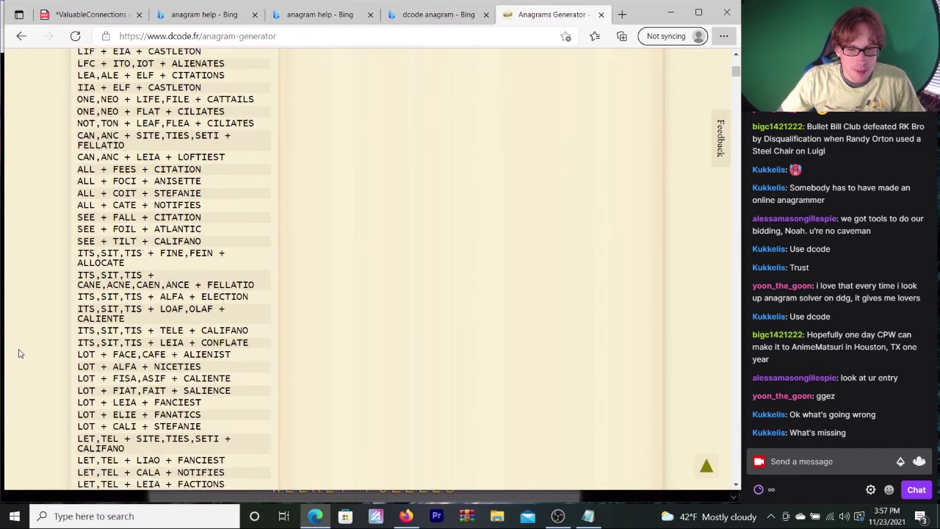
scroll(20, 354, down, 1)
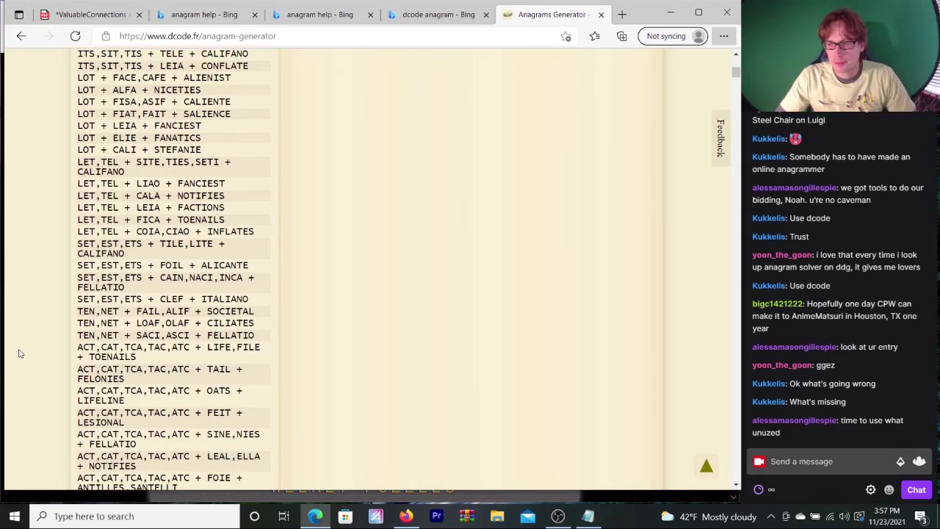
scroll(20, 354, up, 15)
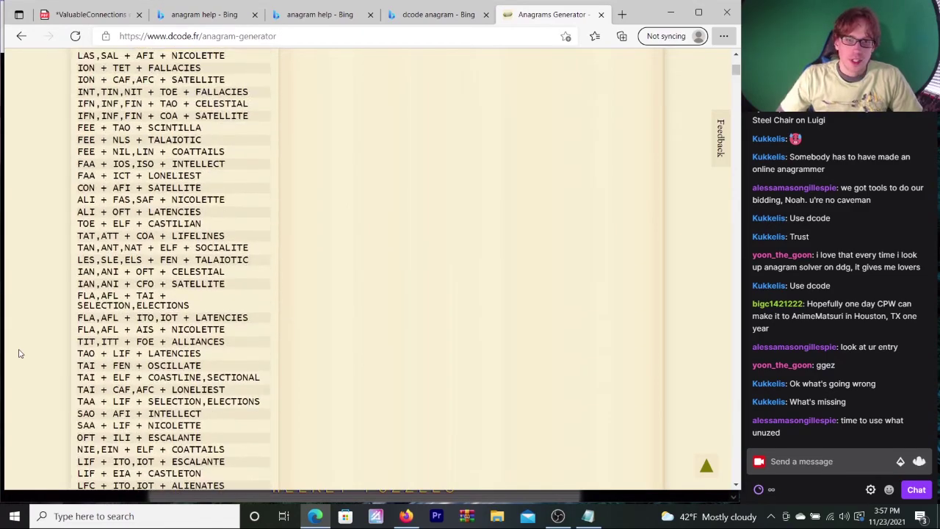
scroll(20, 353, down, 1)
scroll(20, 353, down, 20)
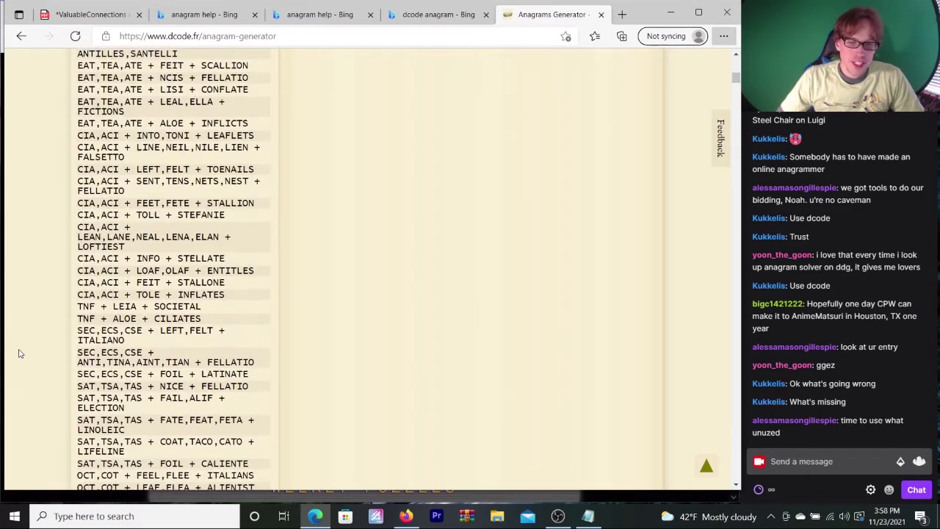
scroll(20, 353, down, 20)
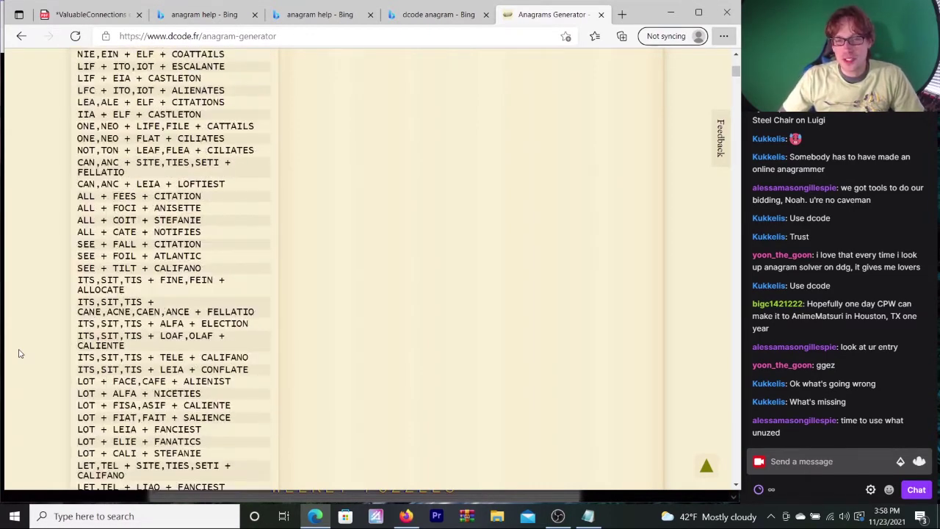
scroll(19, 353, down, 20)
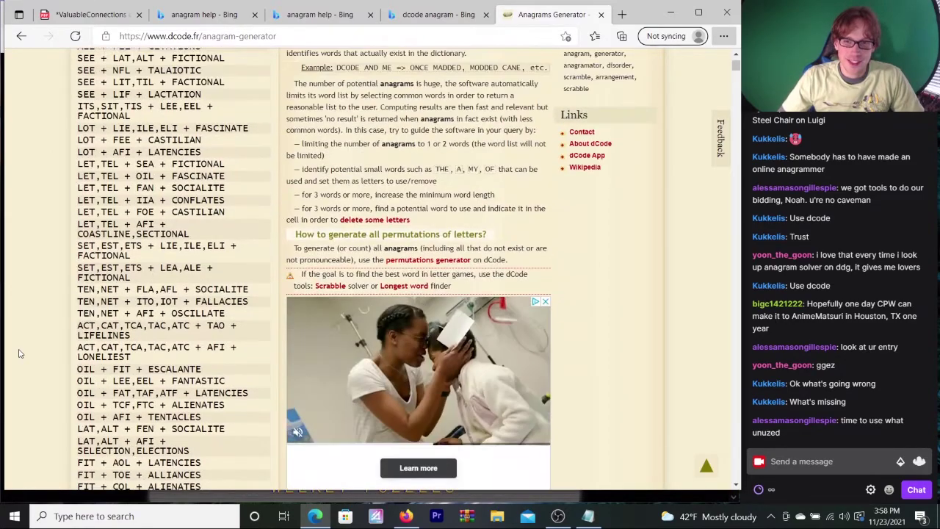
scroll(20, 354, up, 5)
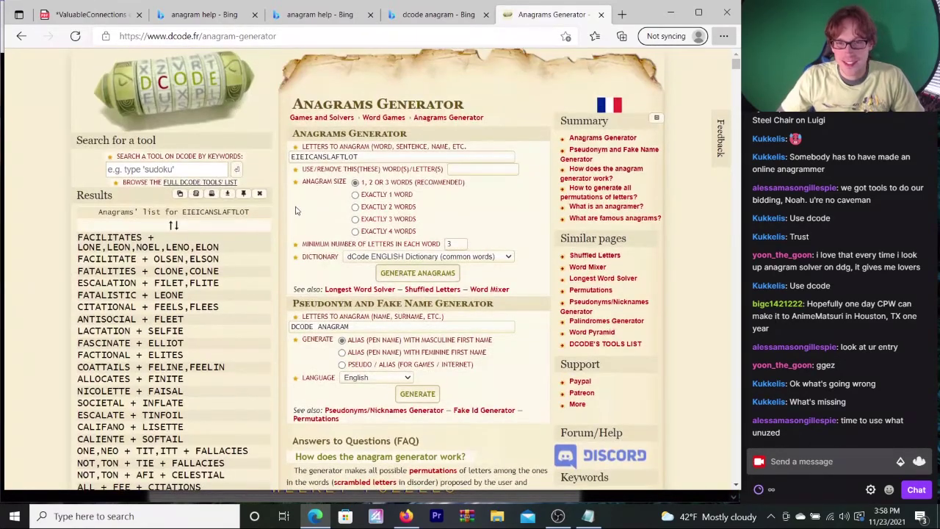
- Append UZA to the letters and regenerate, giving ACTUALIZATION + FEELS for EIEICANSLAFTLOTUZA
click(371, 155)
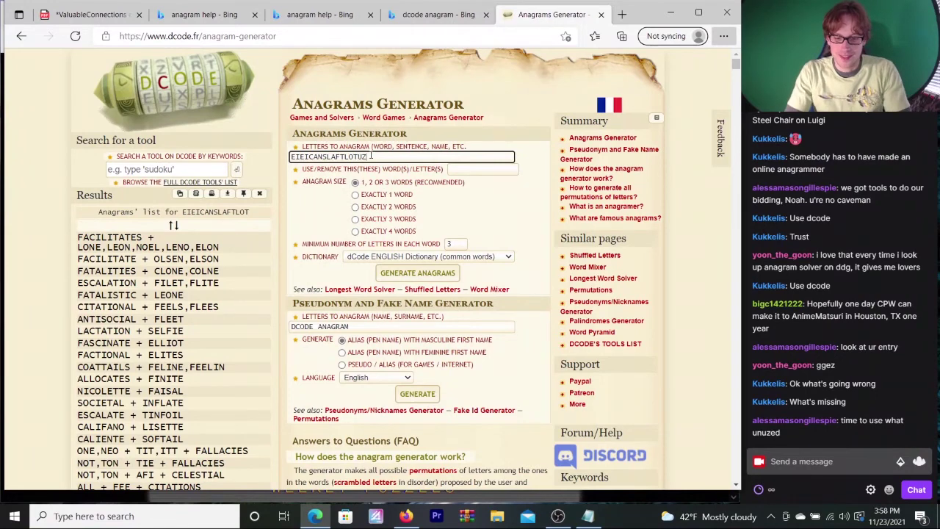
text(UZA)
key(Return)
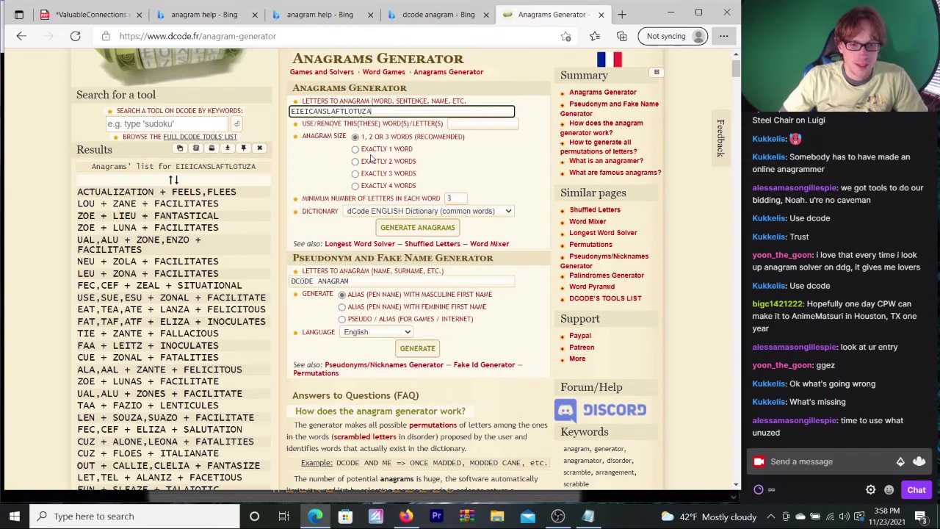
click(39, 332)
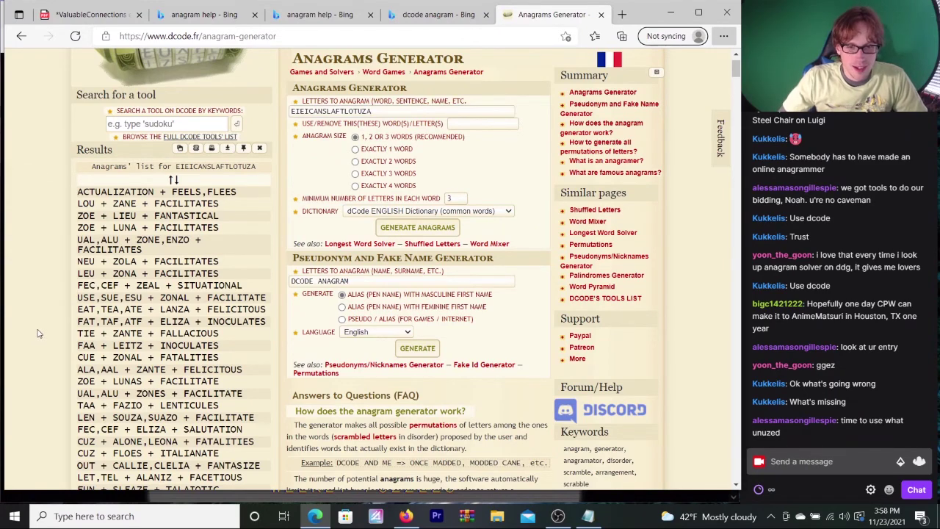
scroll(39, 333, down, 1)
scroll(39, 333, down, 2)
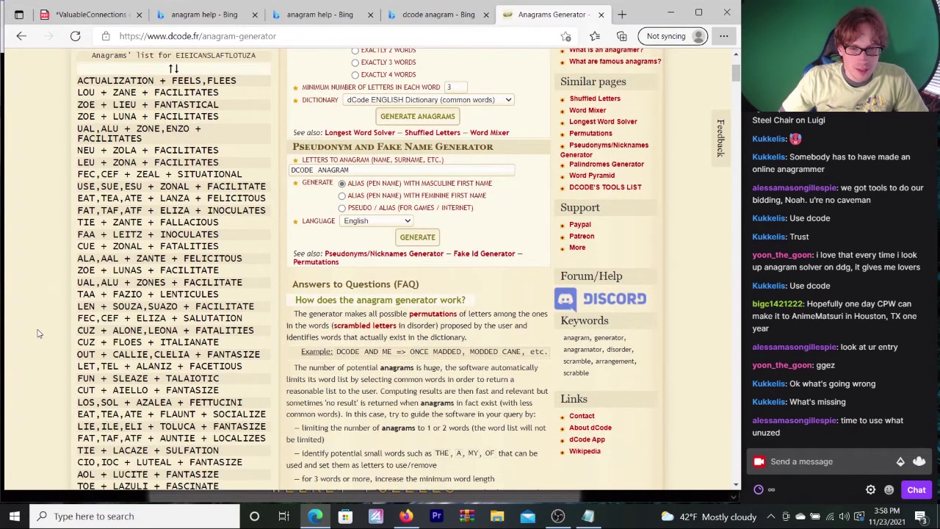
scroll(39, 333, down, 1)
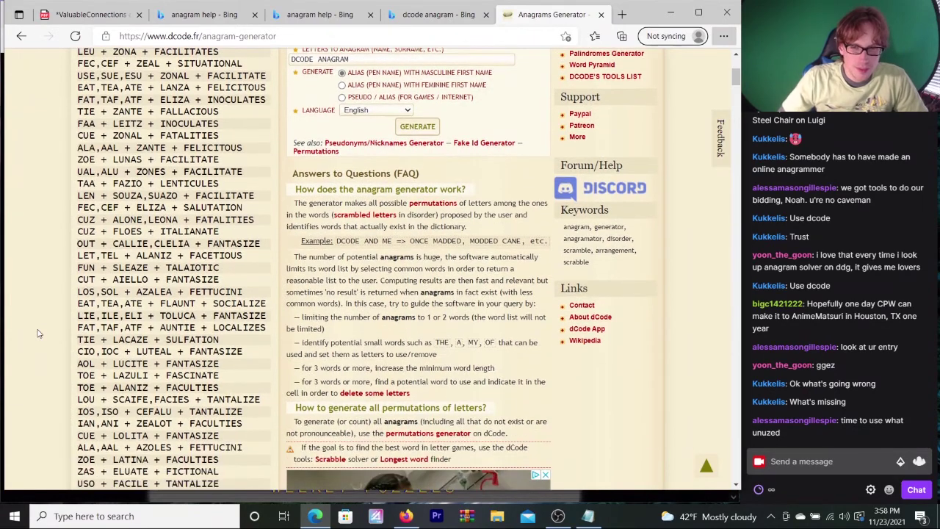
scroll(39, 332, down, 1)
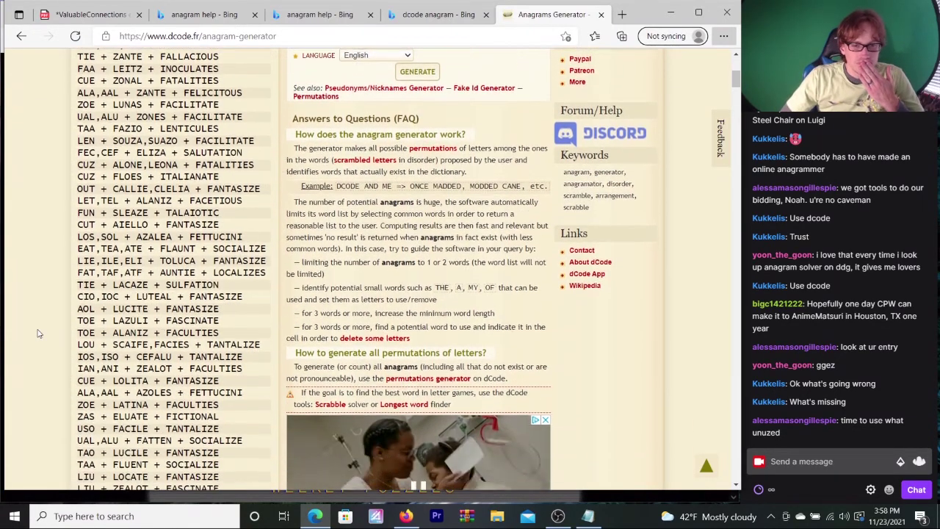
scroll(39, 333, down, 1)
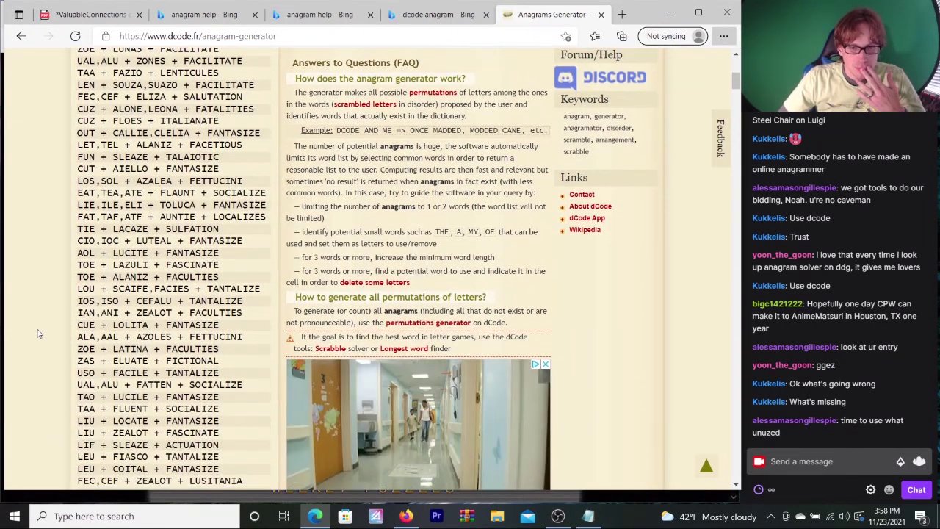
scroll(39, 332, down, 1)
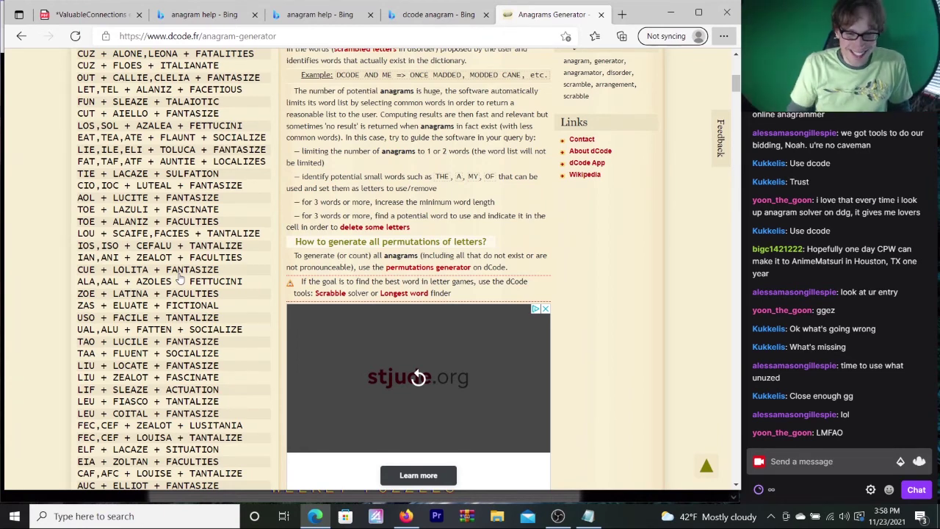
scroll(180, 277, down, 1)
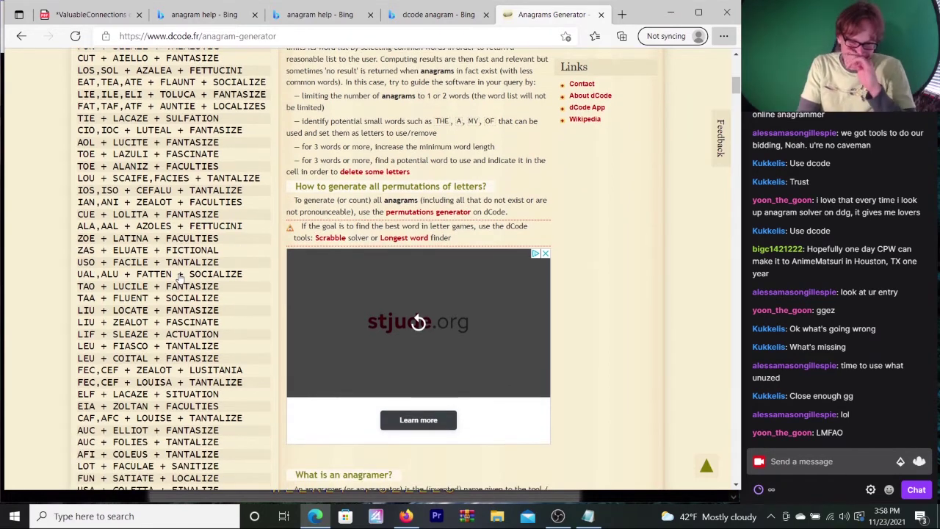
scroll(180, 278, down, 1)
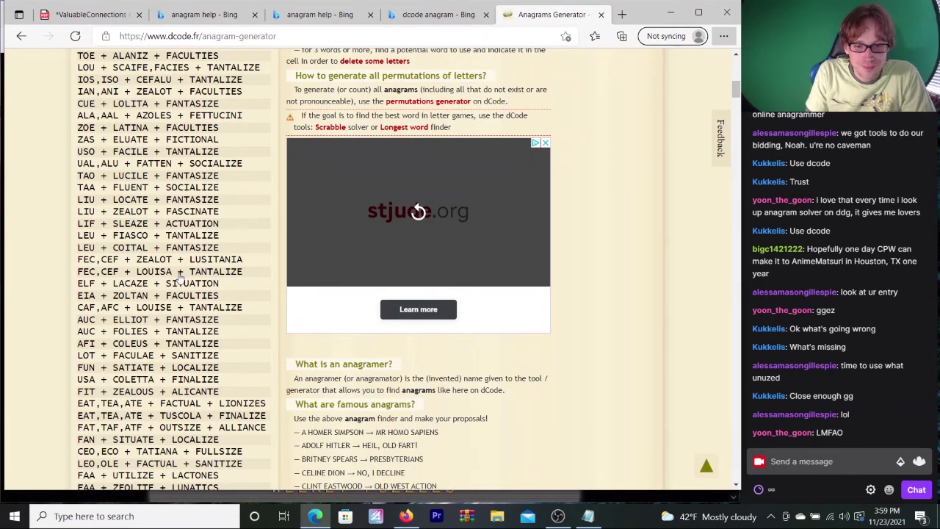
scroll(180, 277, down, 1)
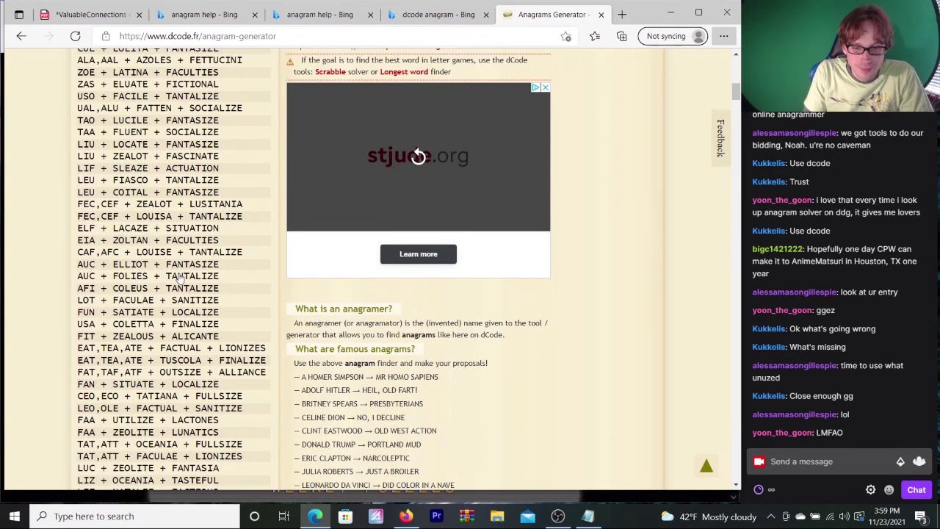
scroll(180, 276, down, 1)
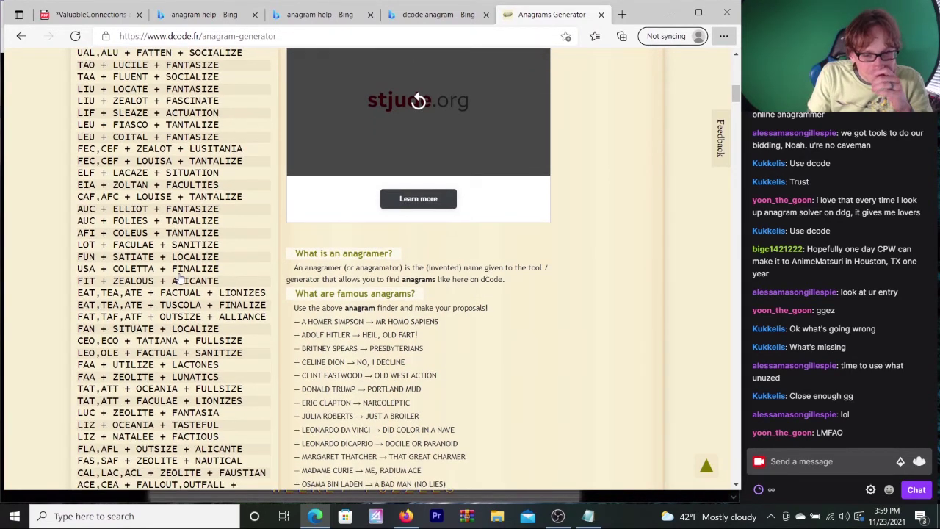
scroll(179, 277, down, 3)
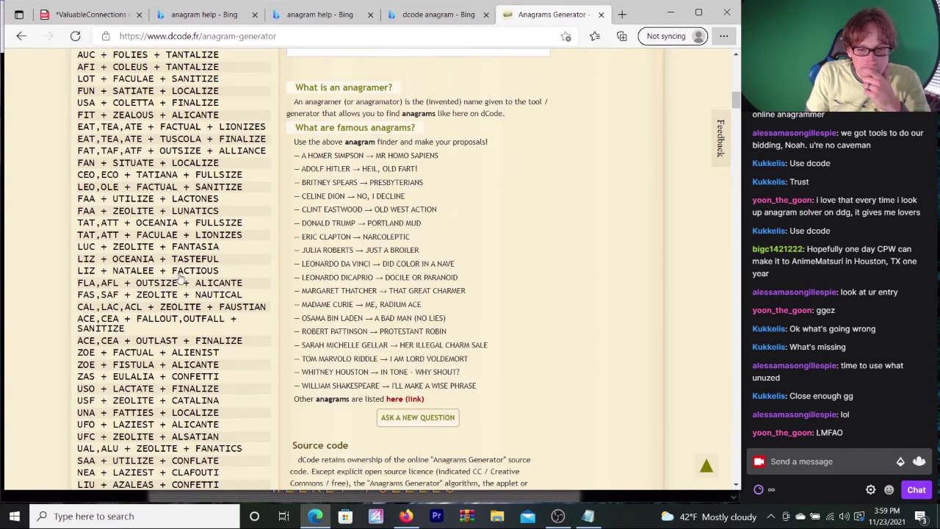
scroll(180, 277, down, 3)
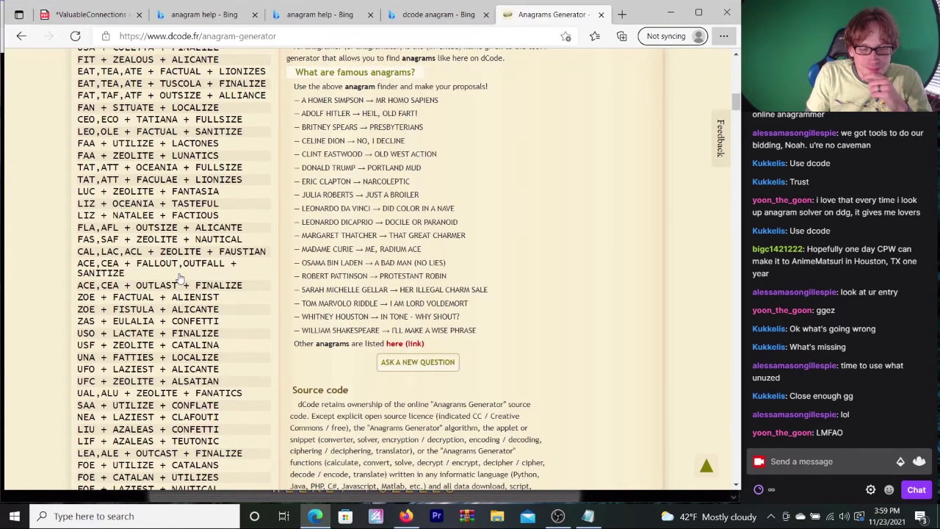
scroll(179, 277, down, 3)
scroll(180, 277, down, 4)
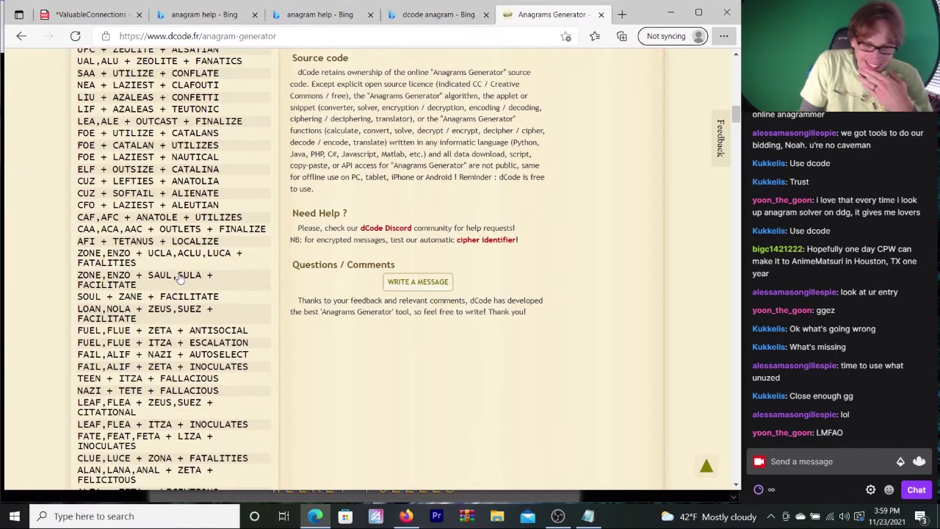
scroll(180, 277, down, 3)
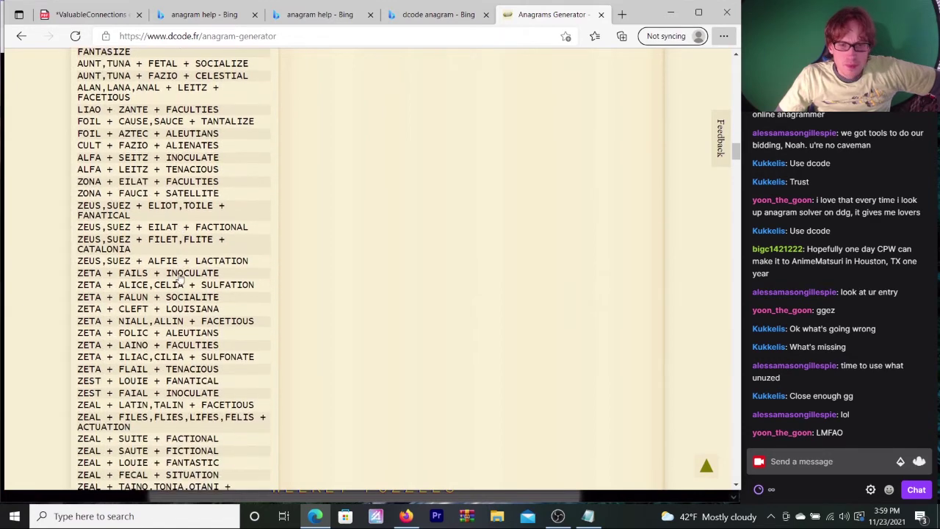
scroll(180, 277, down, 2)
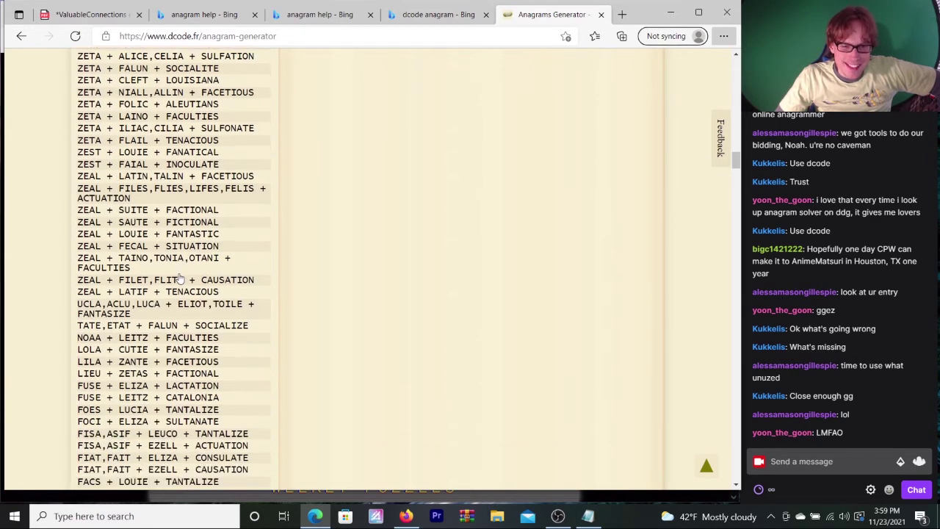
scroll(180, 278, down, 4)
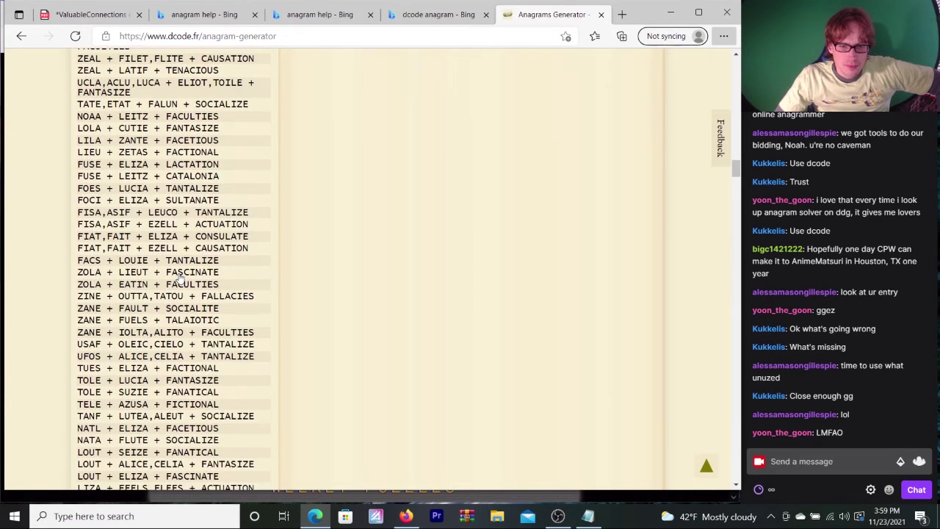
scroll(180, 278, down, 1)
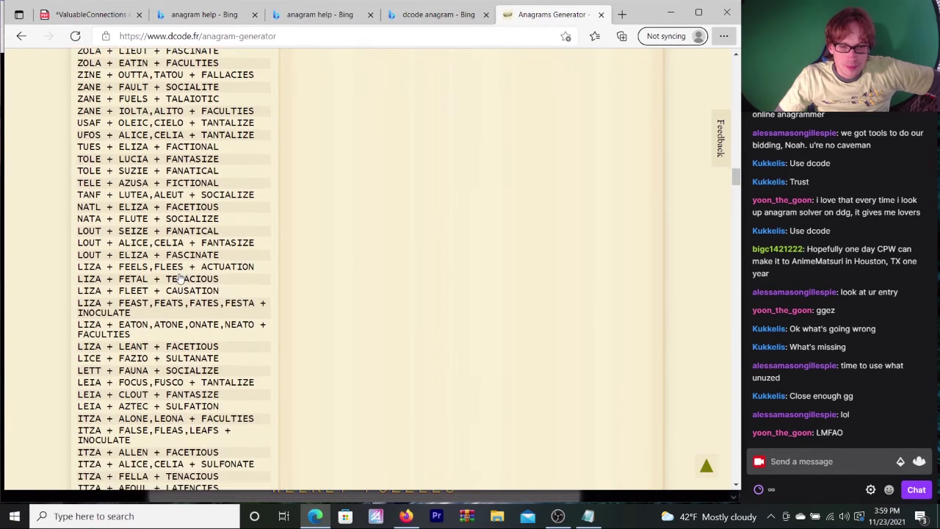
scroll(180, 277, down, 1)
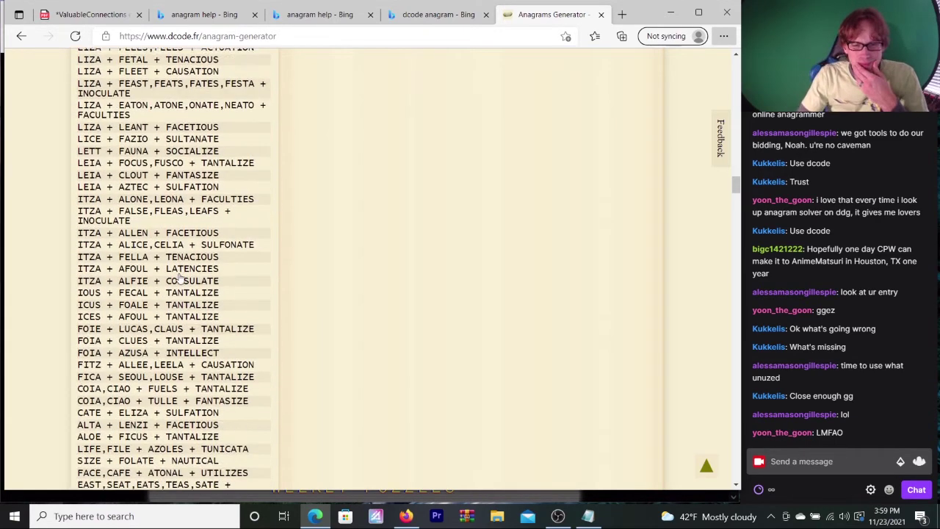
scroll(180, 278, down, 1)
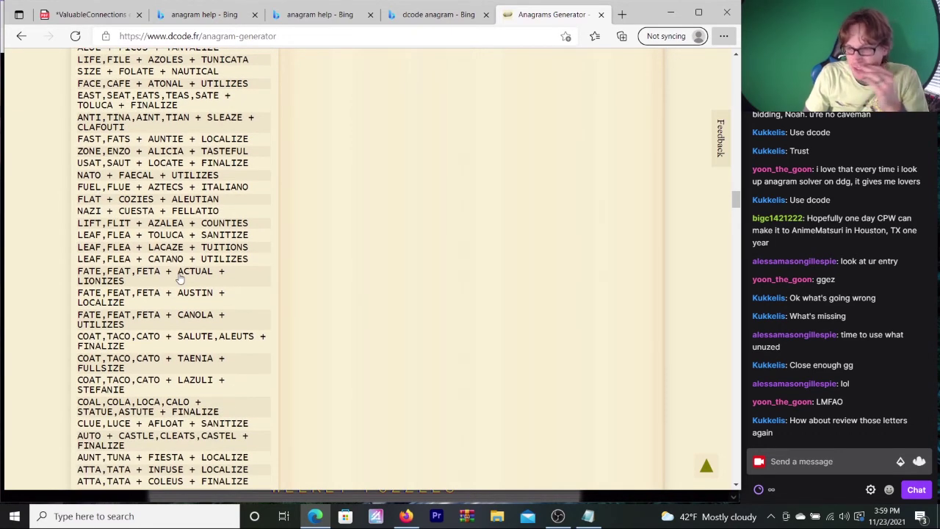
scroll(180, 276, down, 5)
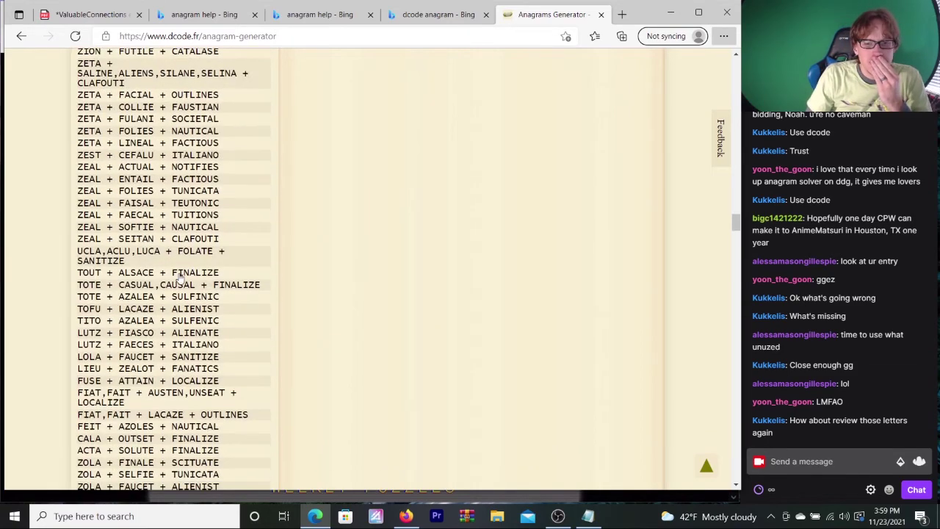
scroll(180, 276, down, 2)
scroll(180, 276, down, 18)
scroll(180, 276, down, 18)
scroll(180, 276, up, 18)
scroll(180, 276, up, 20)
scroll(180, 277, up, 1)
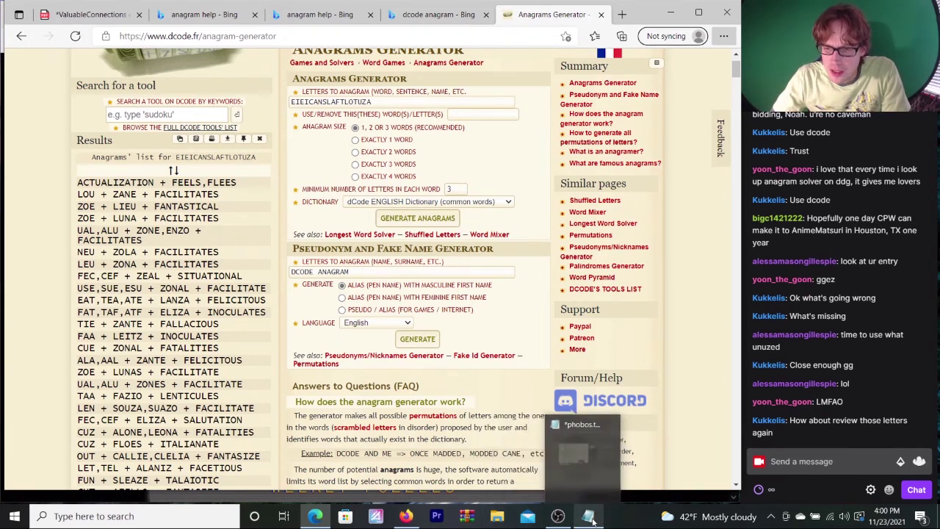
- Recheck the PDF letters, delete the leading E, and regenerate to get ACTUALIZATION + SELF
click(105, 11)
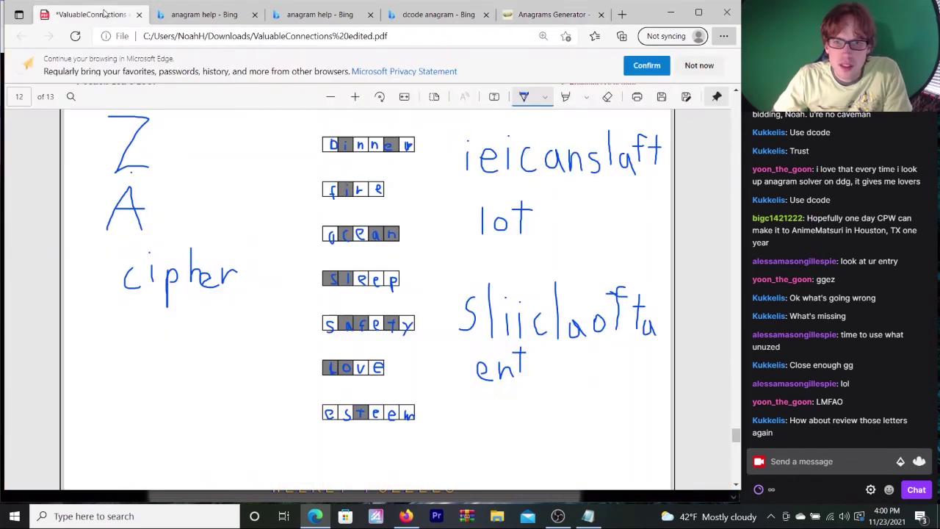
click(544, 15)
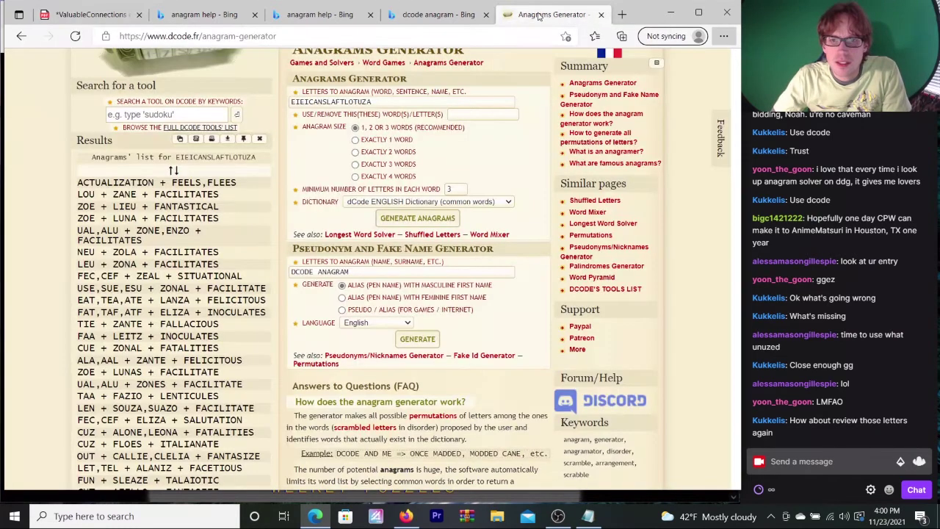
click(294, 101)
key(Delete)
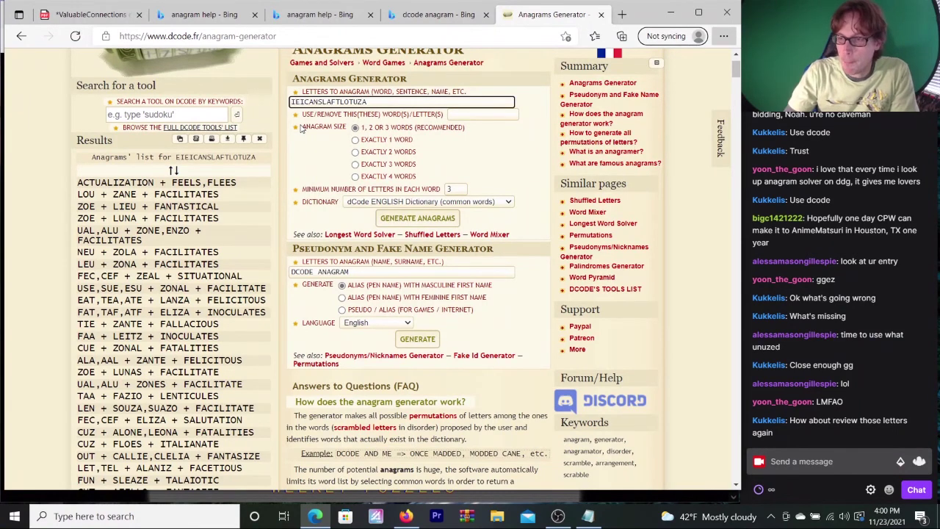
click(412, 218)
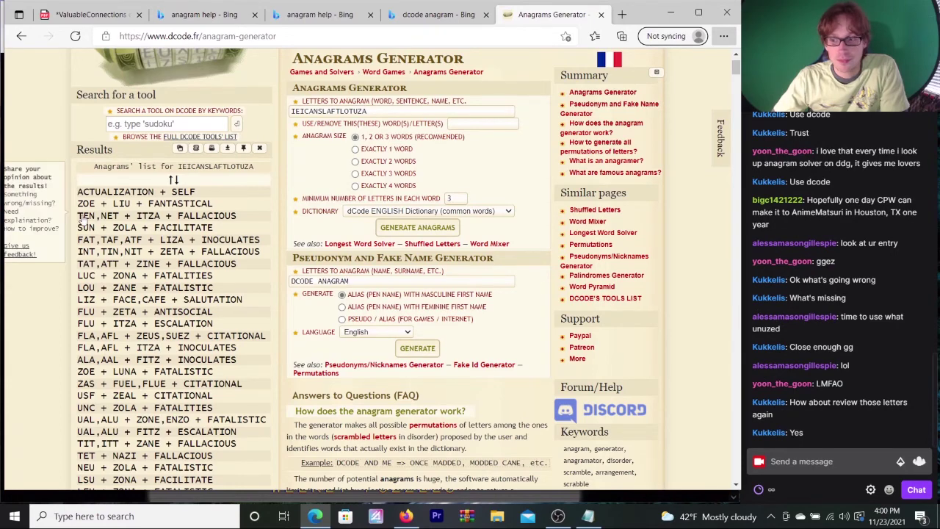
- Return to the puzzle PDF tab showing page 12 with the scrambled letters
click(106, 18)
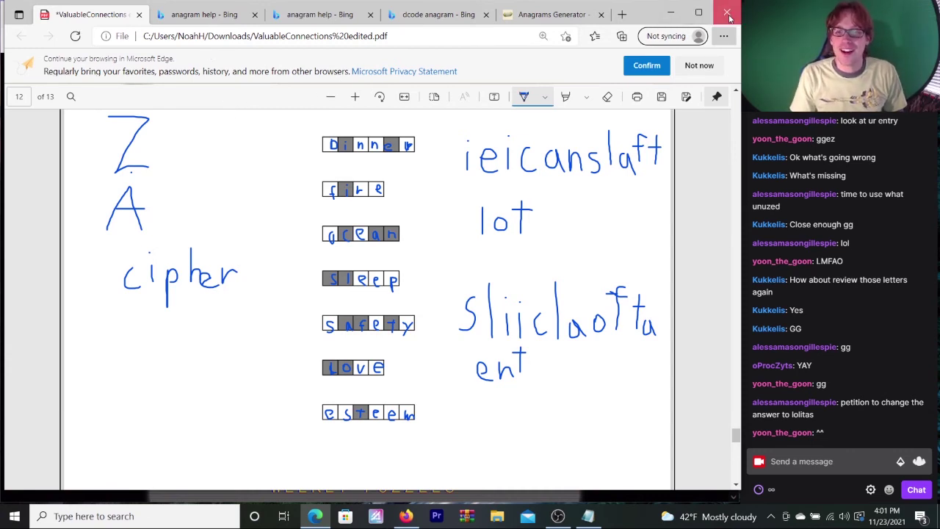
- Close the PDF window without saving changes and scroll through the Weekly Puzzles page
click(728, 15)
click(427, 103)
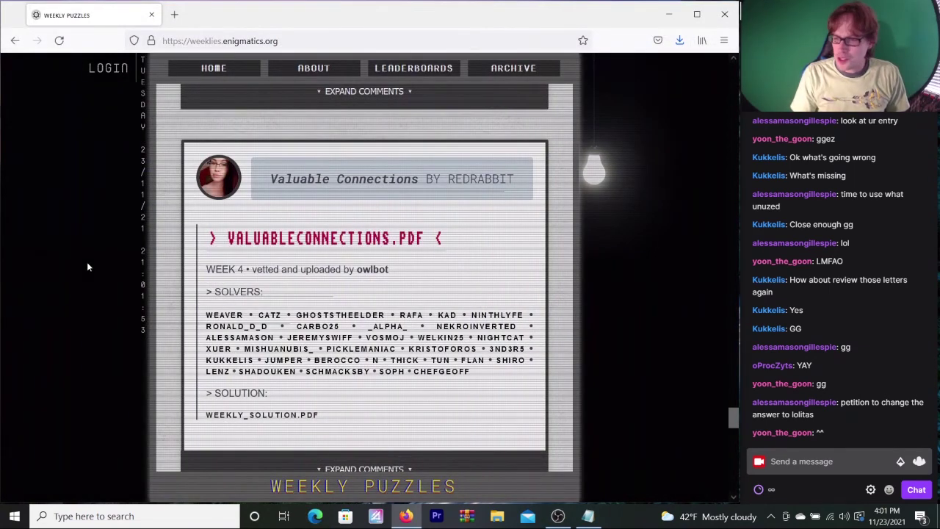
scroll(87, 267, up, 5)
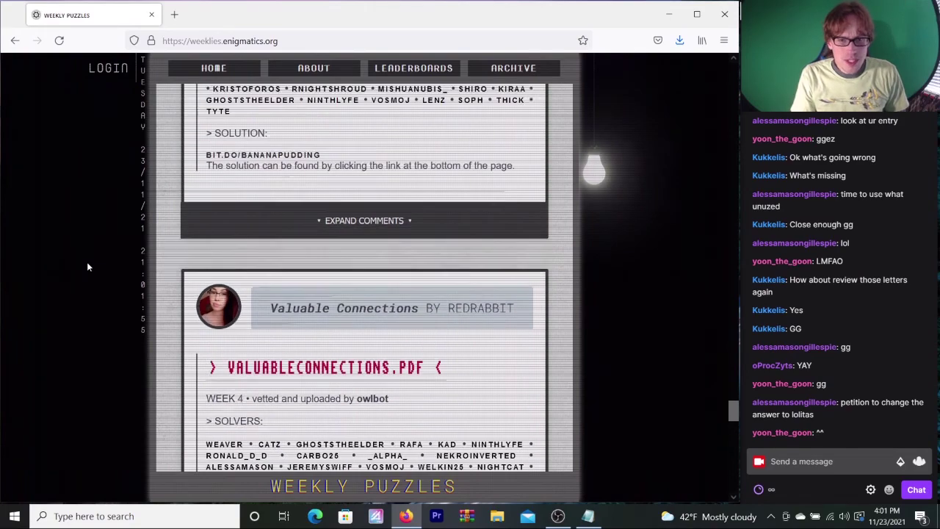
scroll(87, 267, down, 10)
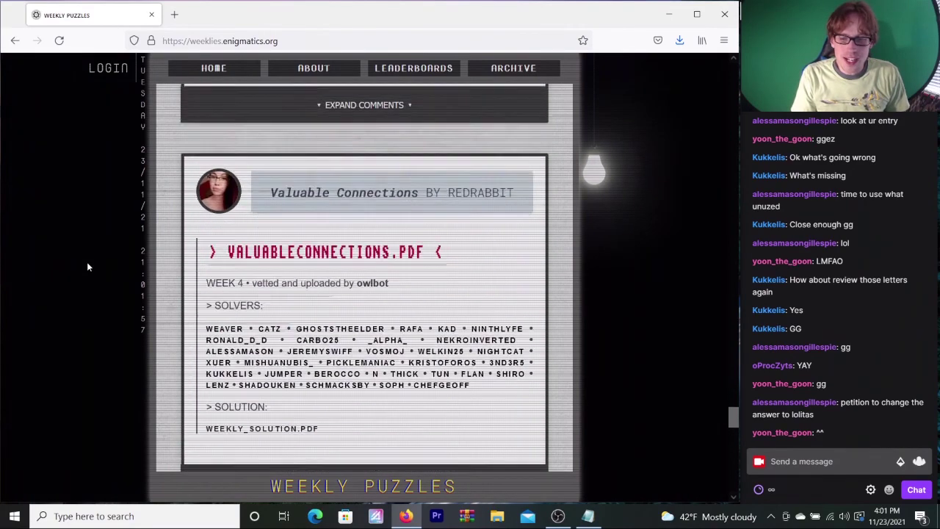
scroll(87, 263, down, 8)
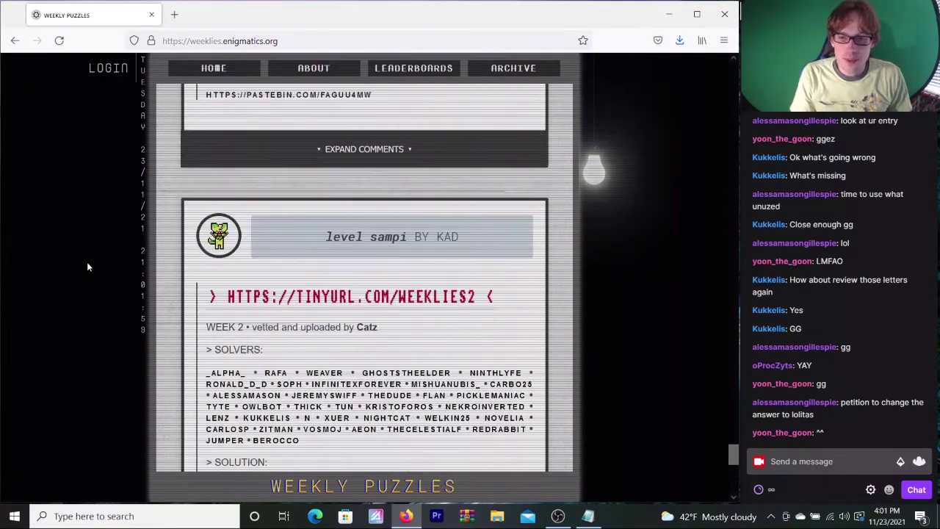
scroll(86, 267, down, 8)
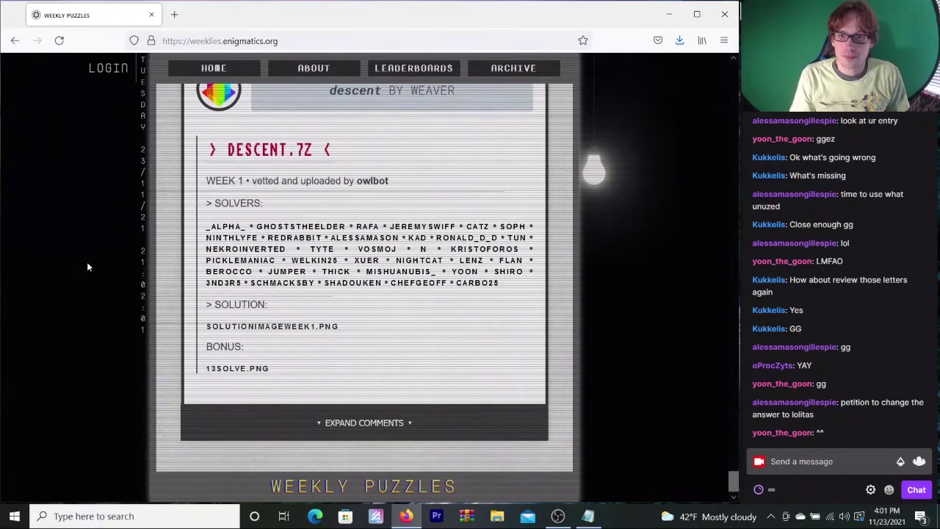
scroll(87, 267, up, 8)
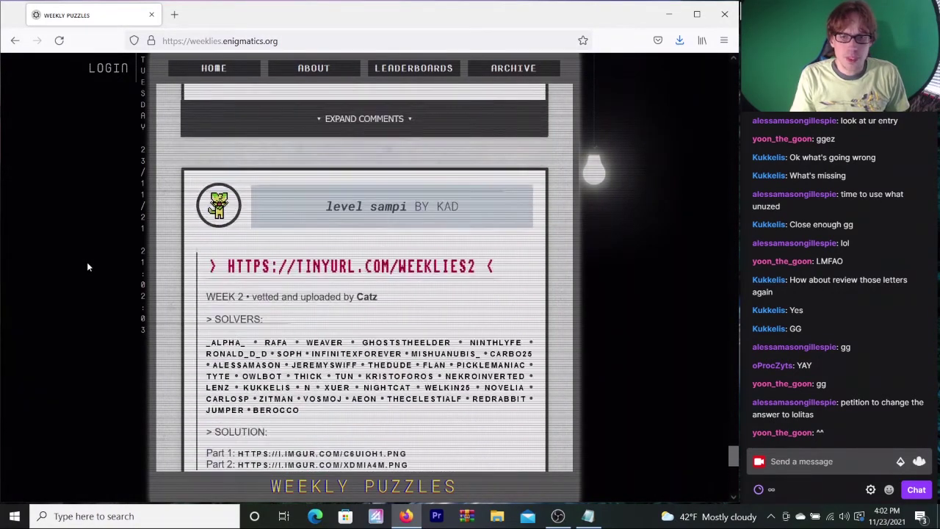
scroll(87, 266, up, 15)
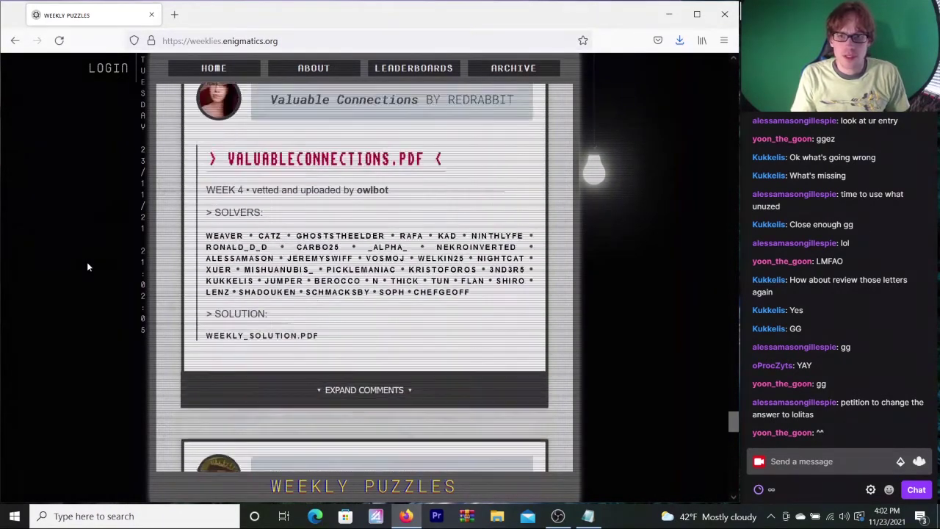
scroll(88, 267, up, 4)
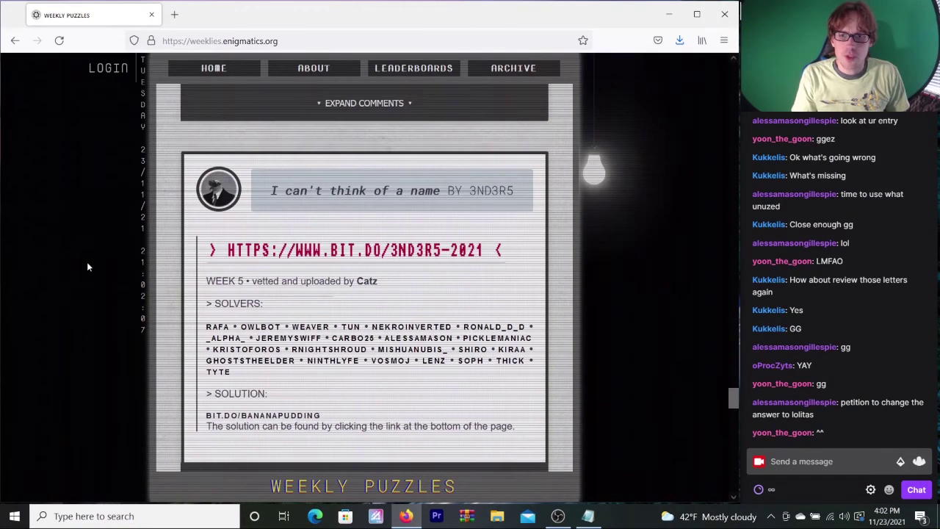
scroll(86, 267, up, 9)
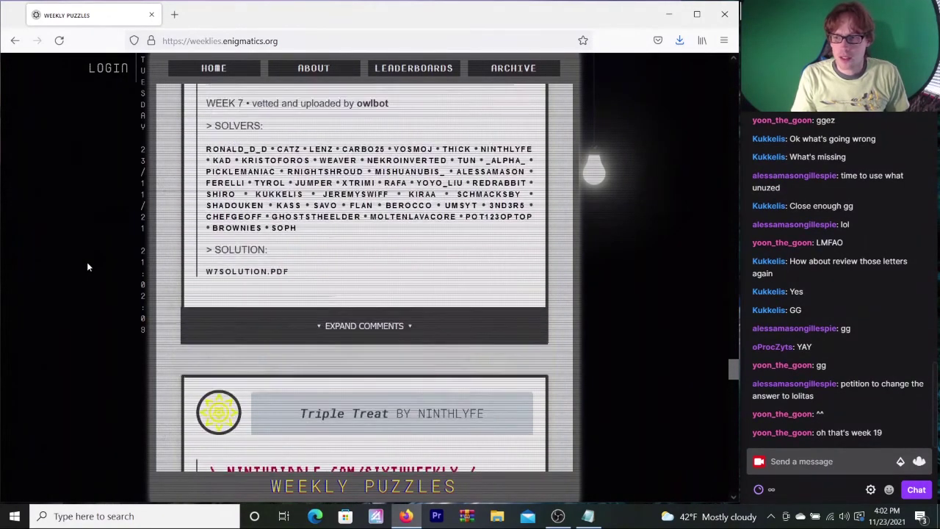
scroll(87, 267, up, 8)
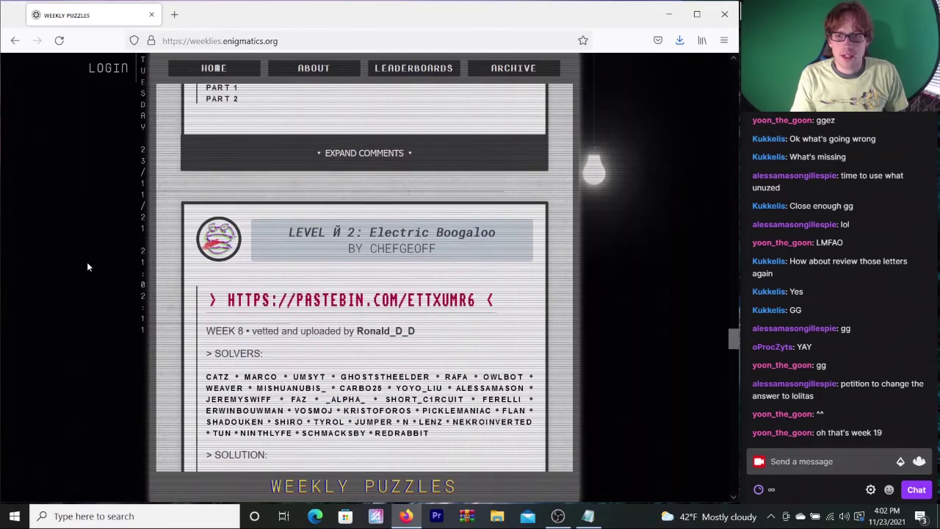
scroll(87, 267, up, 12)
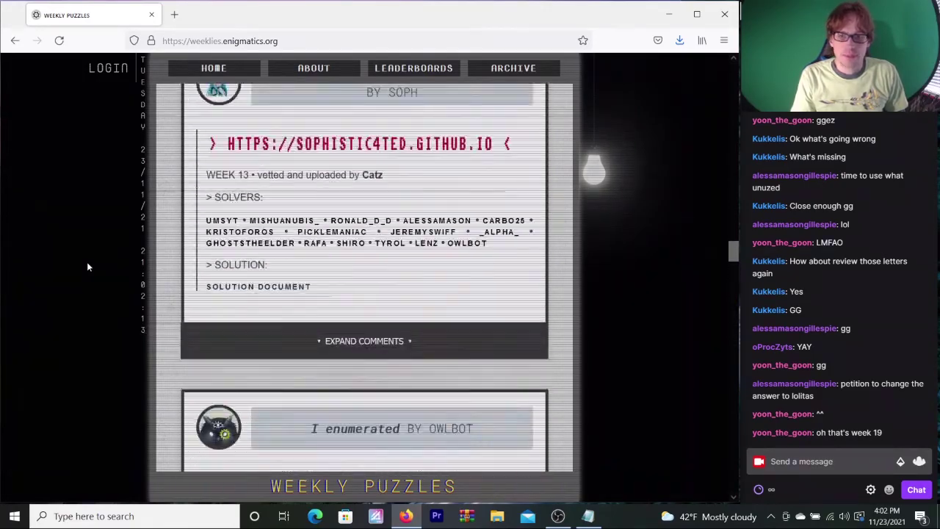
scroll(87, 267, up, 15)
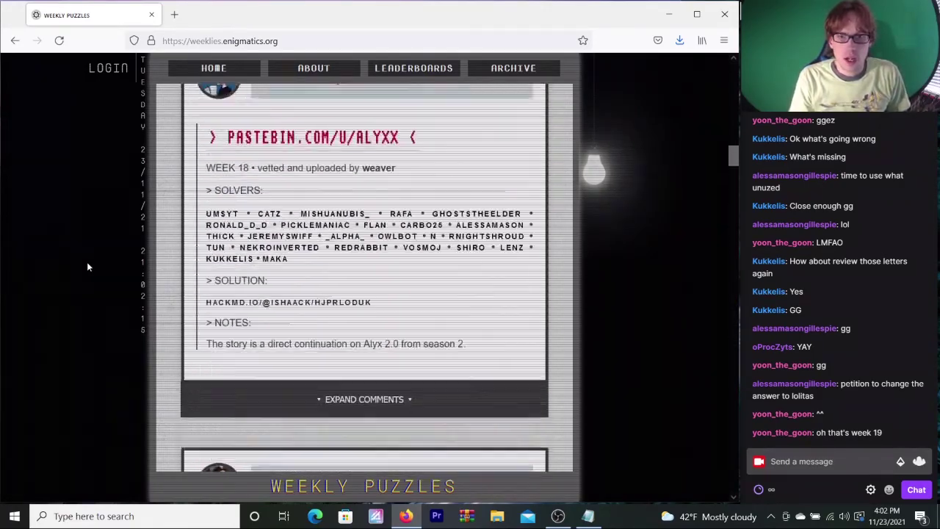
scroll(87, 267, up, 12)
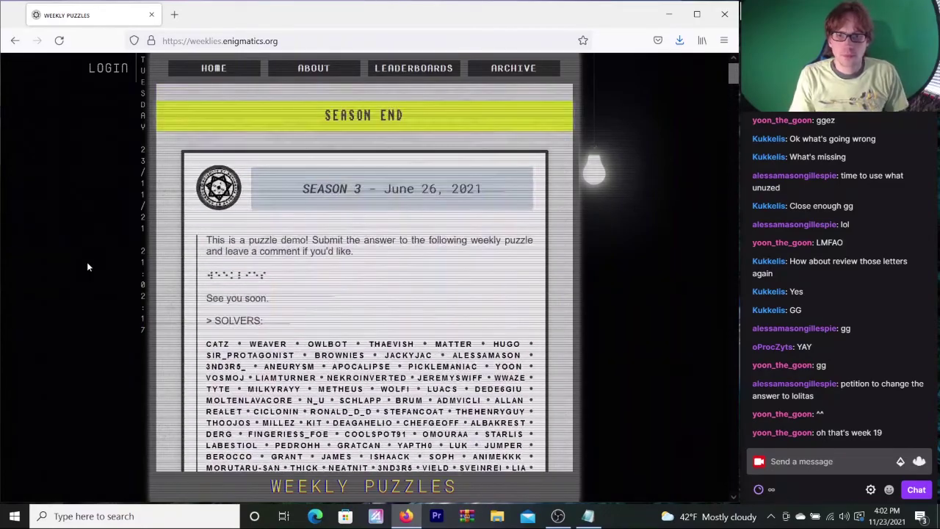
scroll(87, 266, down, 8)
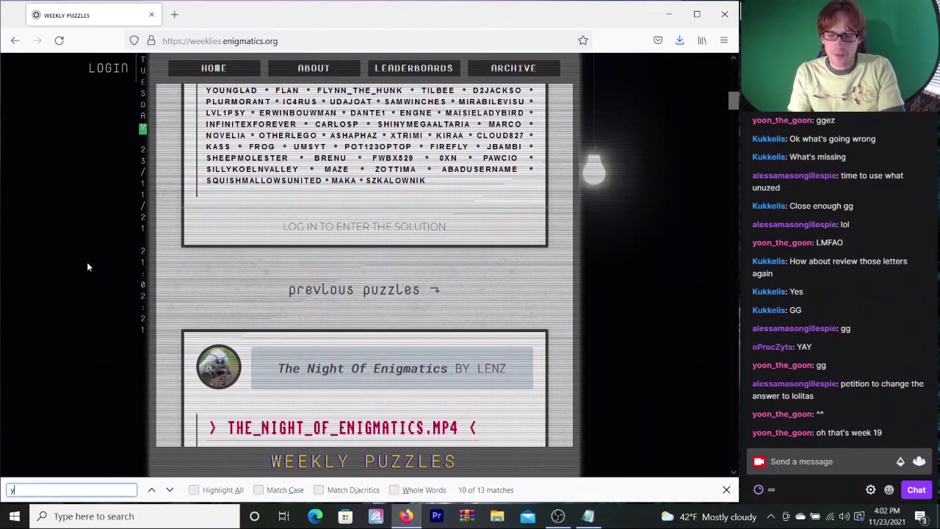
- Find the Week 19 'pseudesscientia' entry by the author's name and open its tumblr link
text(oon)
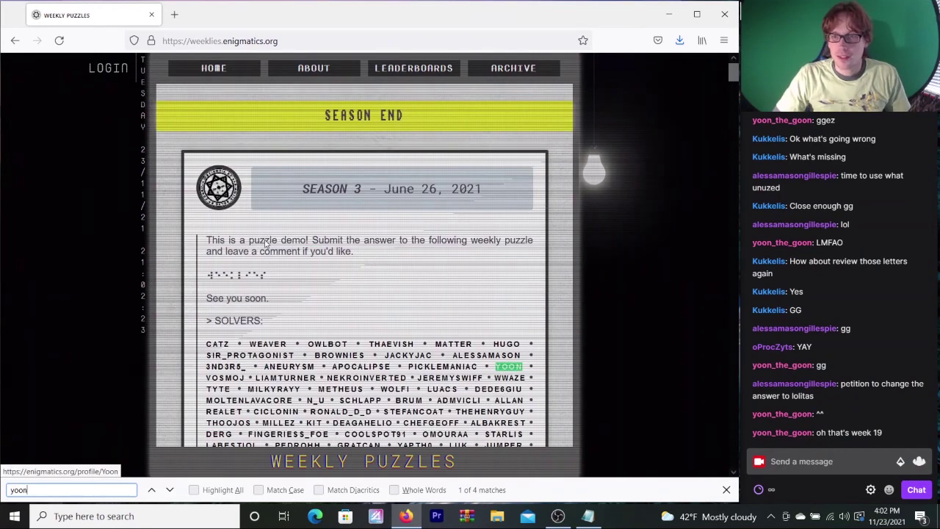
click(170, 490)
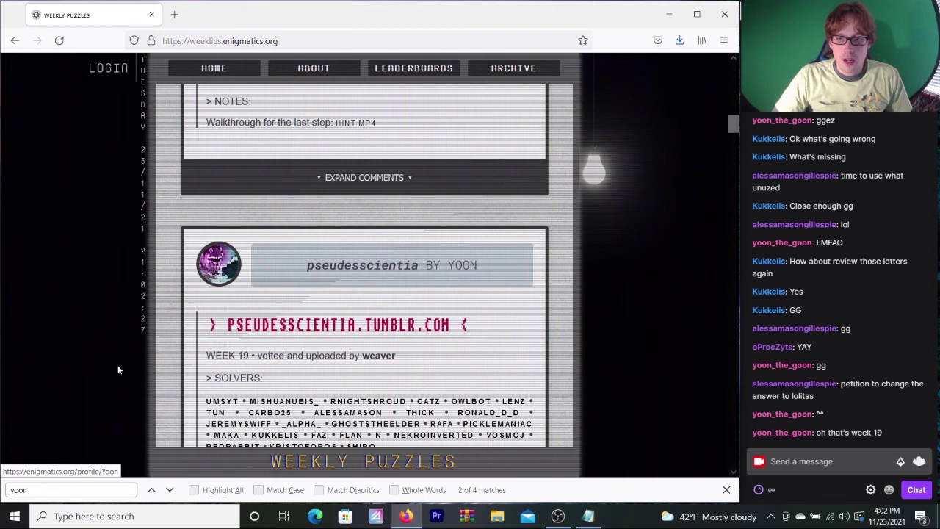
scroll(117, 365, down, 3)
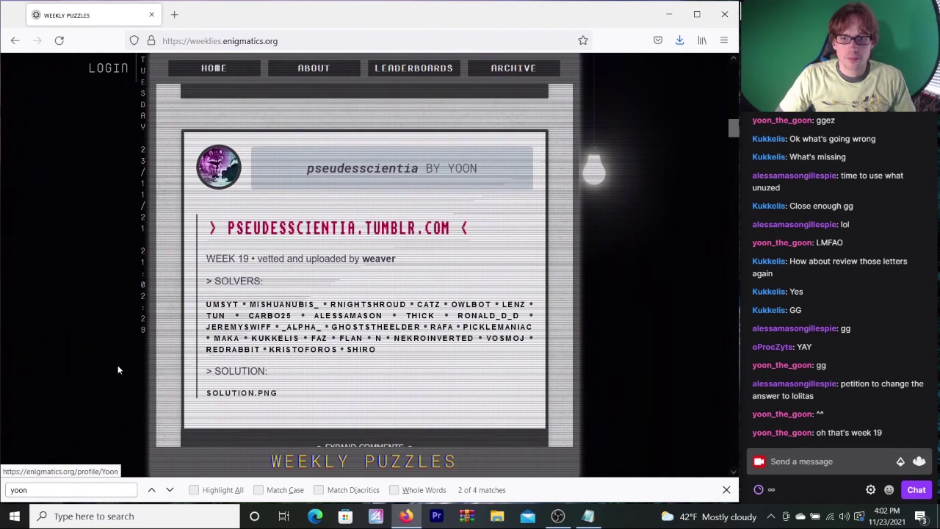
click(290, 229)
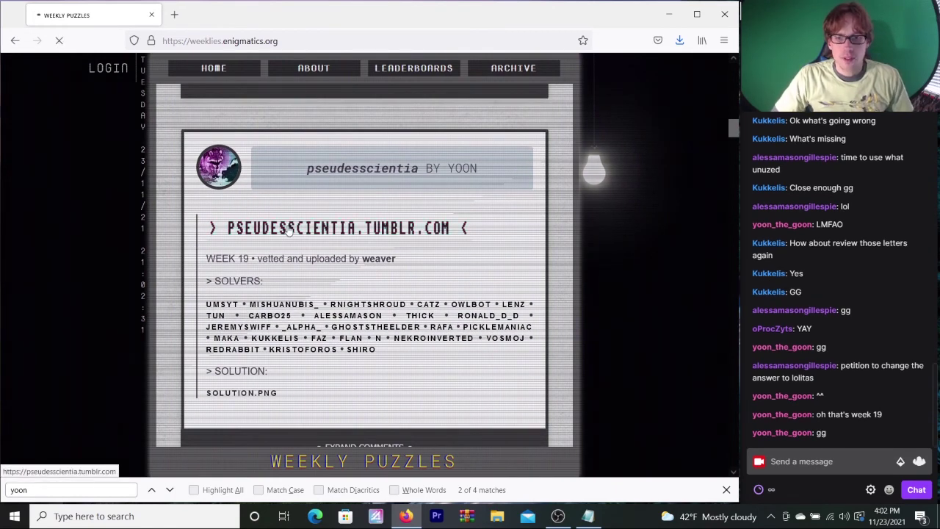